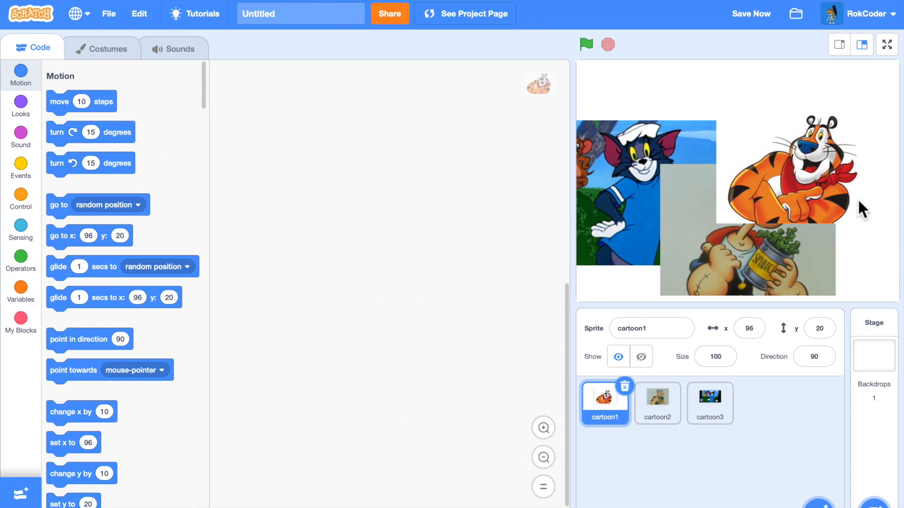
Reposition the three cartoon sprites on the stage, overlapping them in different arrangements to expose their rectangular backgrounds
drag(822, 193, 834, 161)
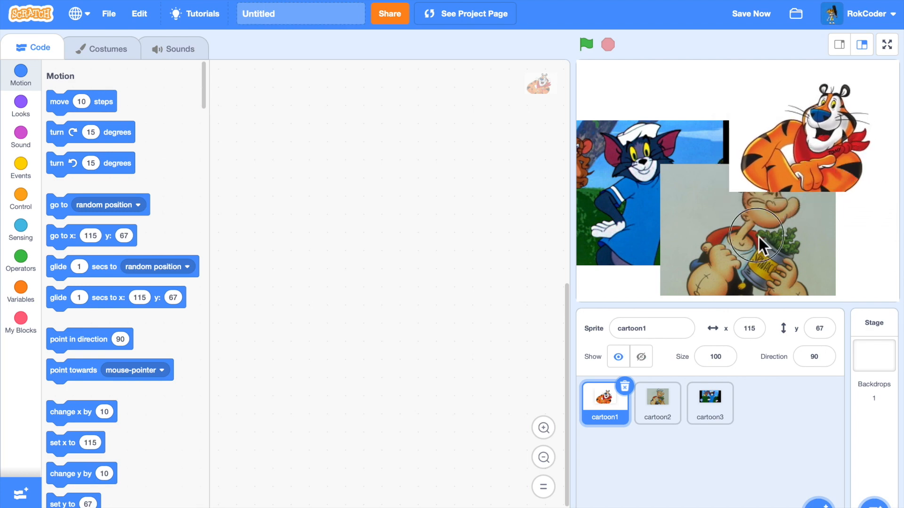
drag(759, 237, 789, 237)
drag(655, 219, 656, 208)
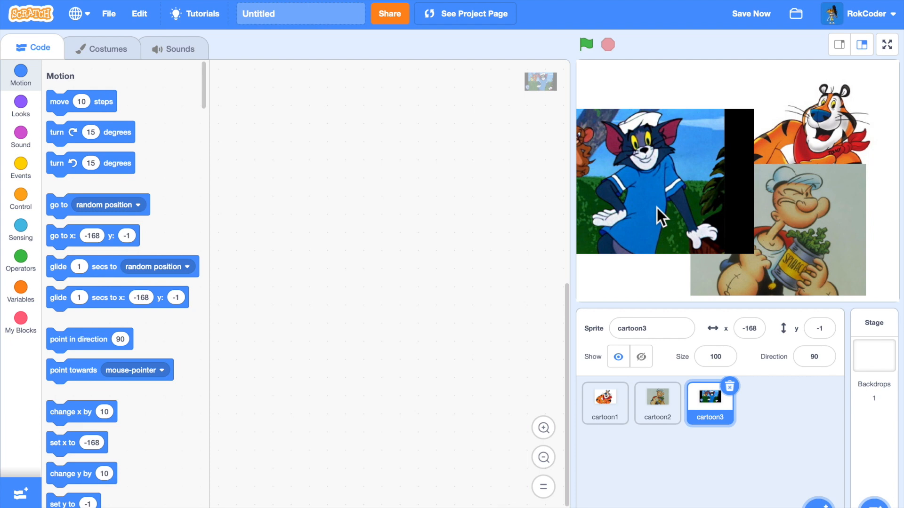
drag(648, 201, 640, 177)
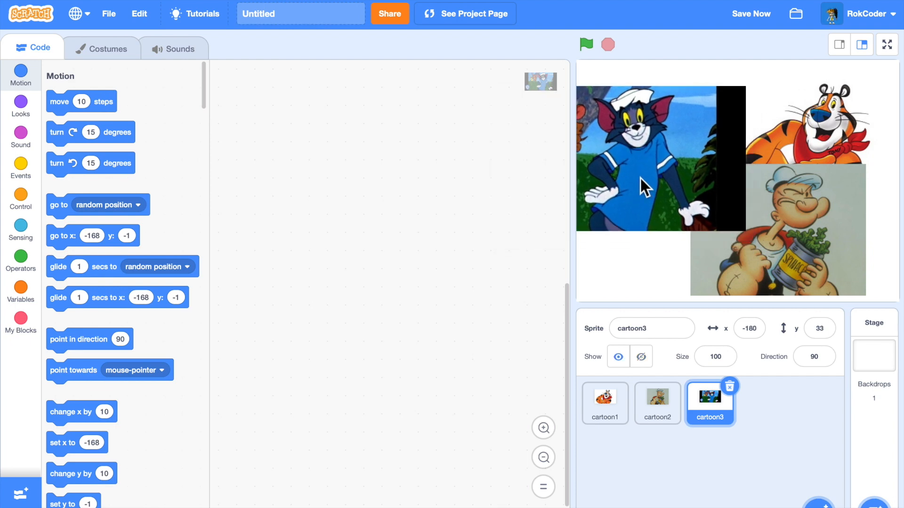
drag(834, 132, 801, 140)
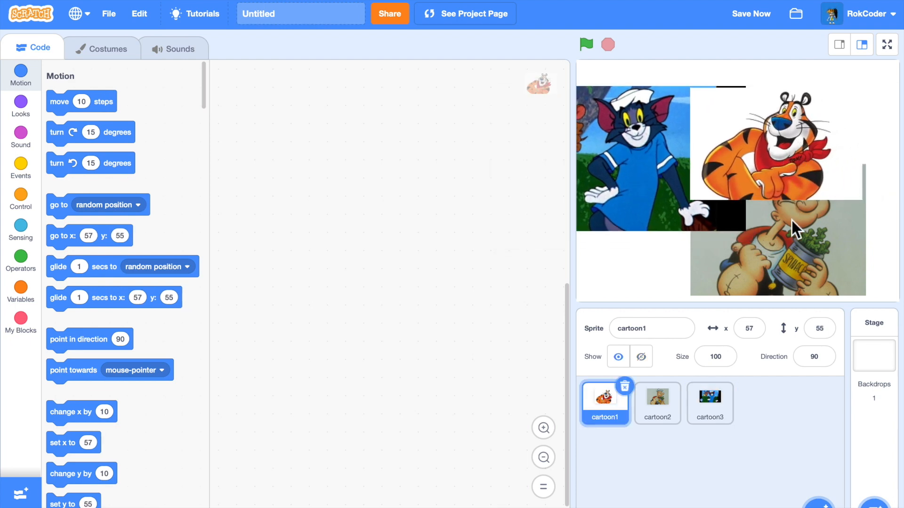
drag(778, 245, 798, 238)
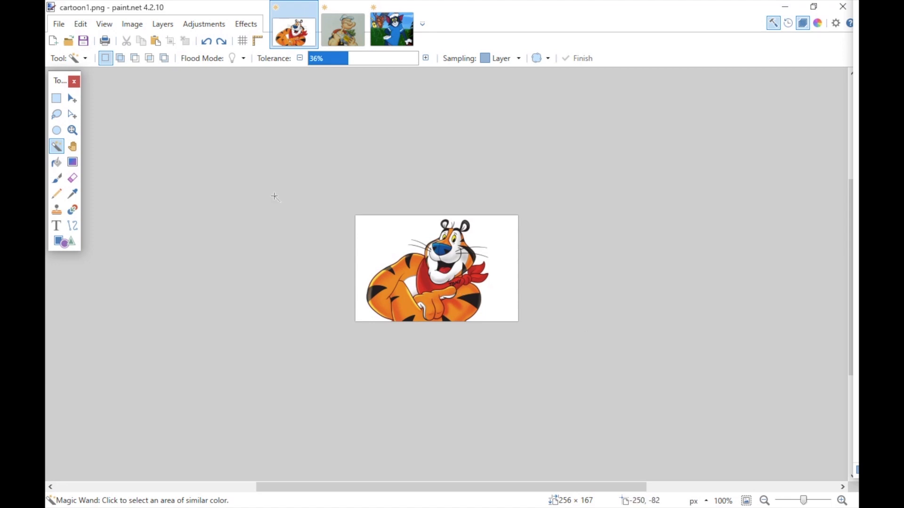
In paint.net, select the white background of cartoon1.png with the Magic Wand at 0% tolerance
click(73, 131)
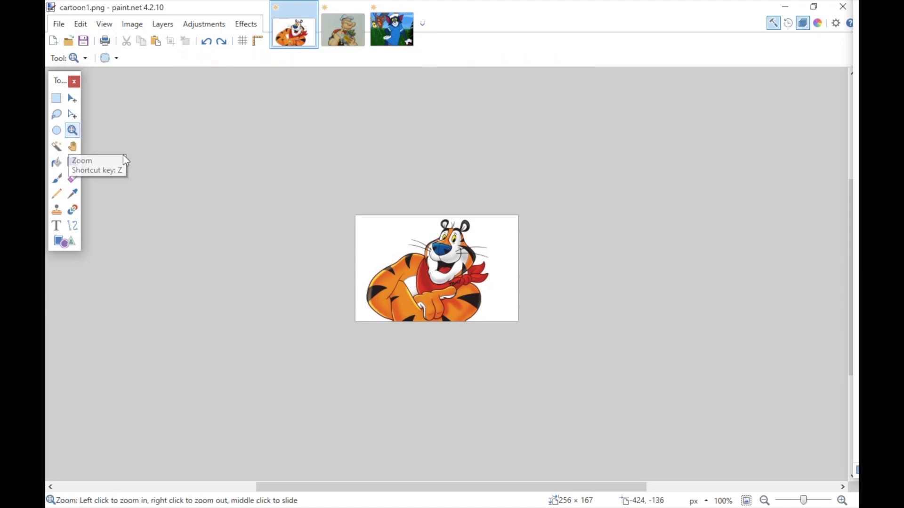
click(450, 274)
click(449, 274)
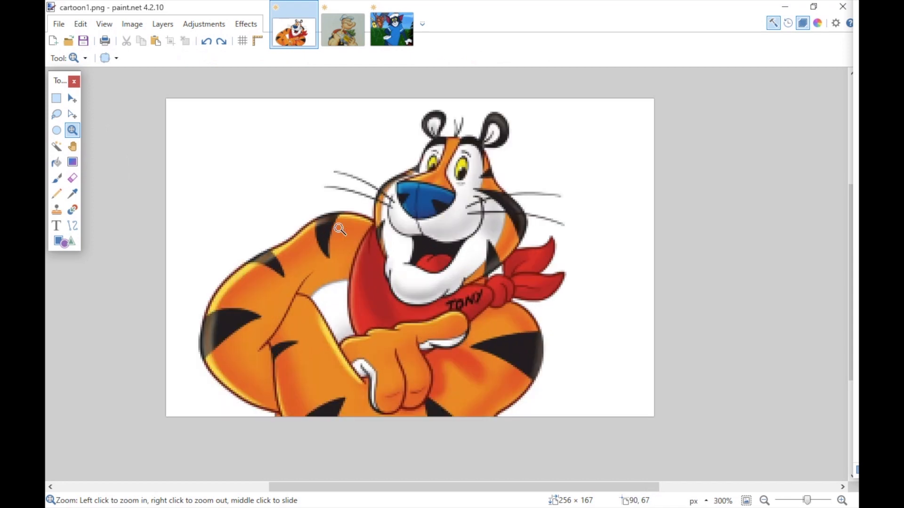
click(57, 147)
drag(353, 58, 318, 62)
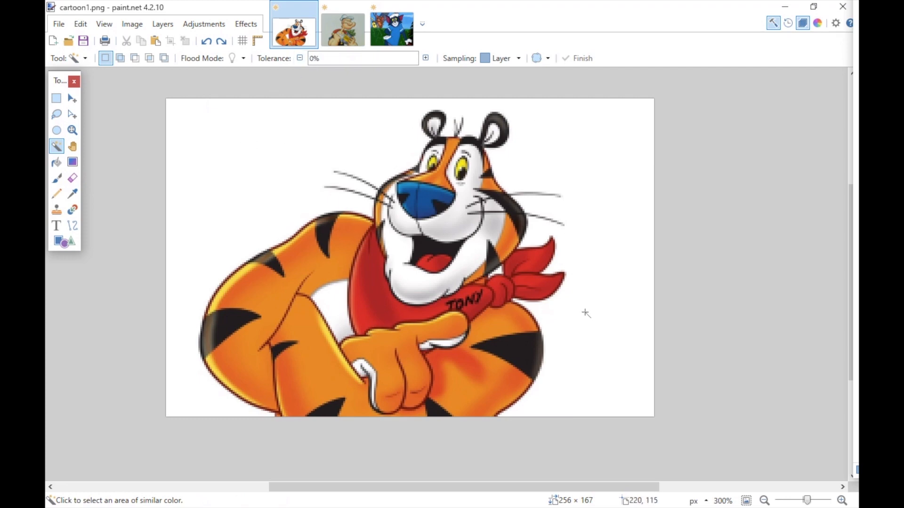
click(247, 172)
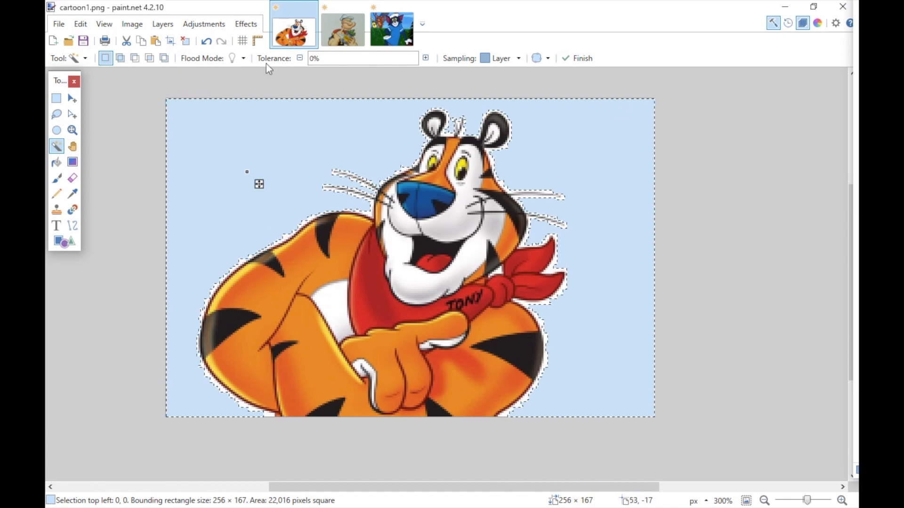
Raise the Magic Wand tolerance to 26% and erase the selected background around the tiger
click(427, 60)
click(427, 60)
click(426, 60)
click(426, 60)
click(427, 60)
click(426, 59)
click(426, 60)
click(427, 60)
click(427, 60)
click(426, 60)
click(427, 60)
click(426, 59)
click(426, 60)
click(426, 60)
click(426, 60)
click(426, 60)
click(426, 60)
click(426, 60)
click(426, 60)
click(426, 59)
click(426, 60)
click(426, 60)
click(427, 59)
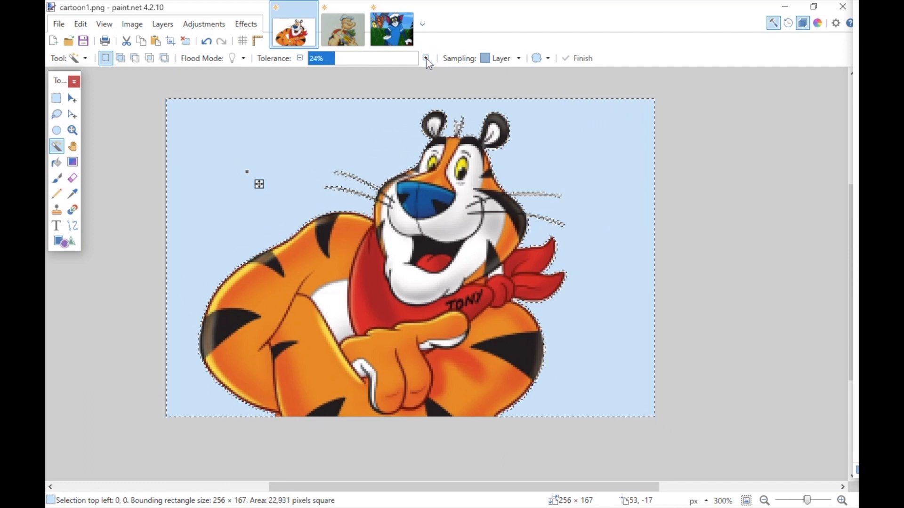
click(426, 60)
click(427, 60)
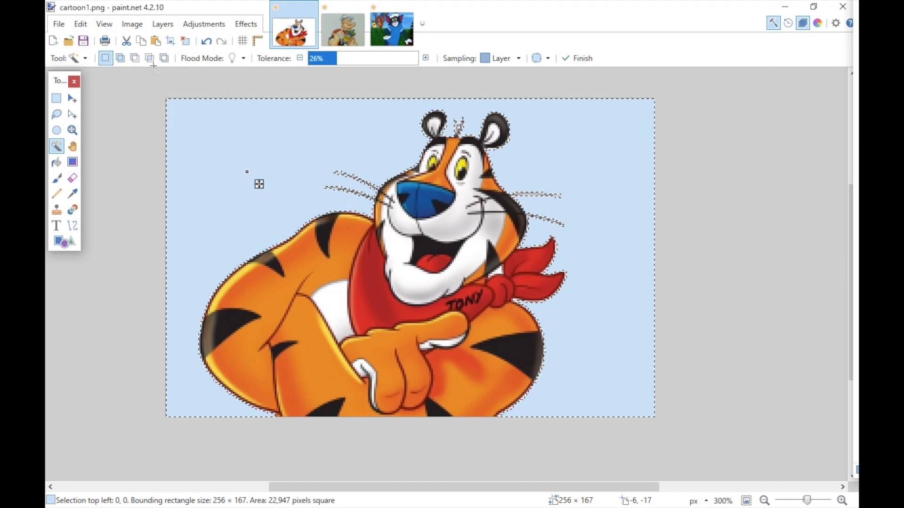
click(80, 24)
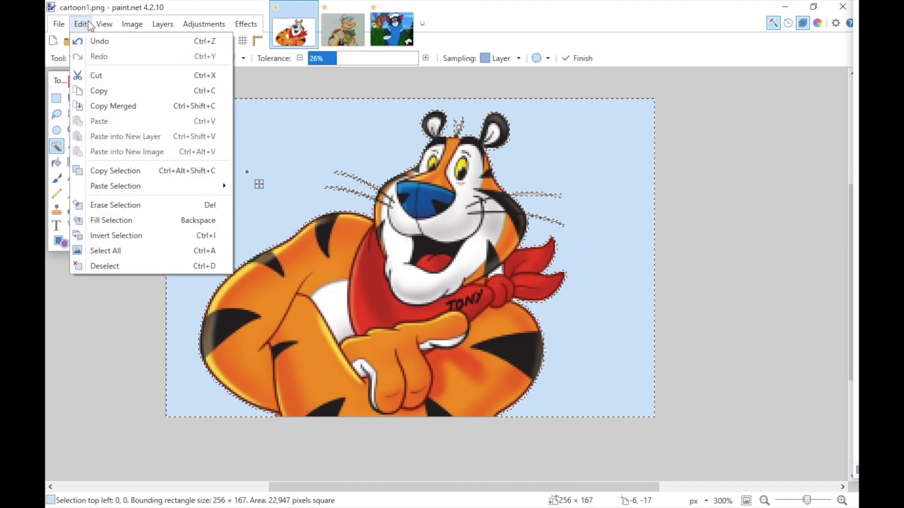
click(126, 205)
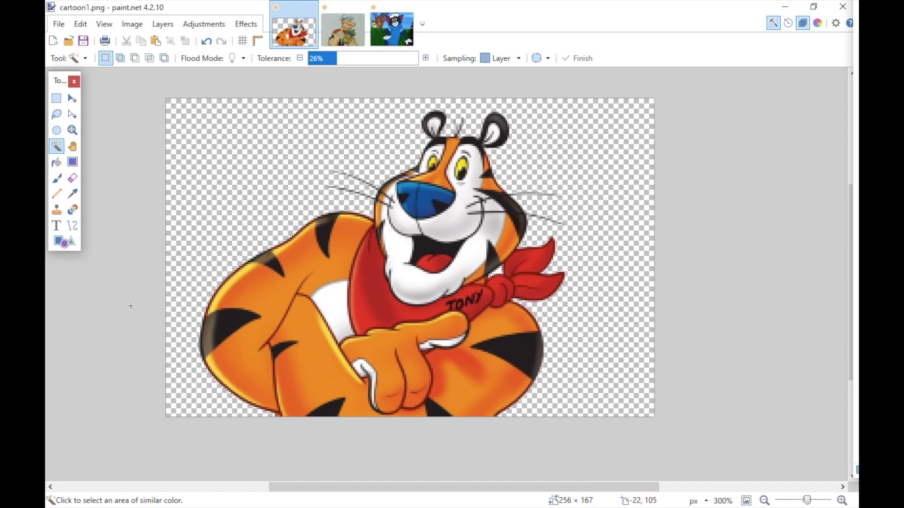
Select the transparent area at 0% tolerance, invert the selection to the tiger, and crop the image to it
click(333, 58)
click(235, 152)
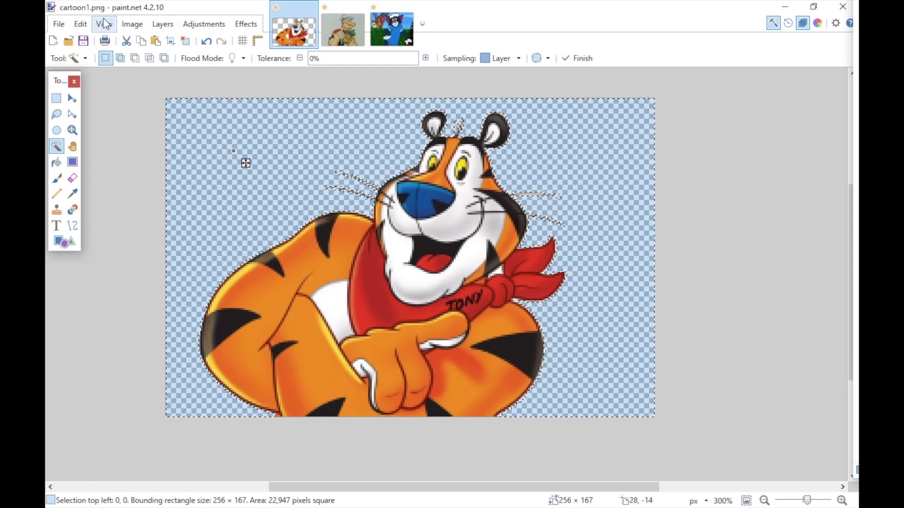
click(75, 28)
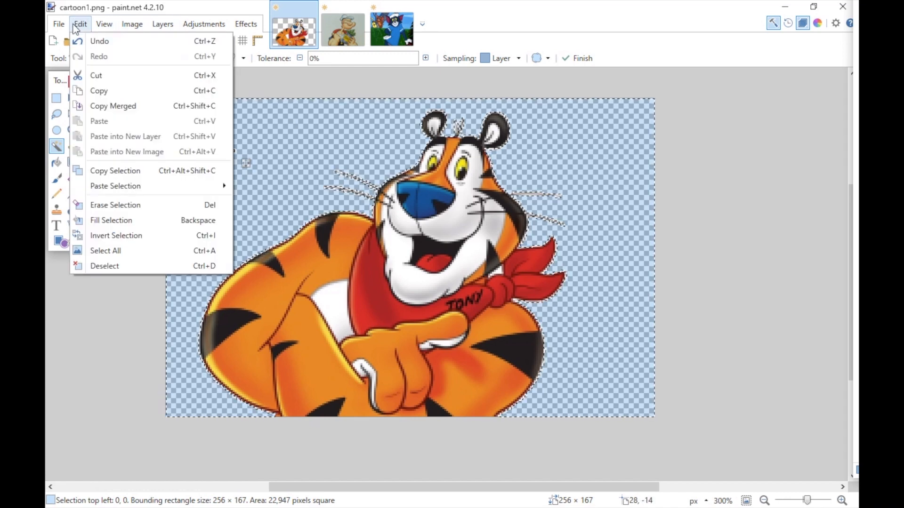
click(111, 235)
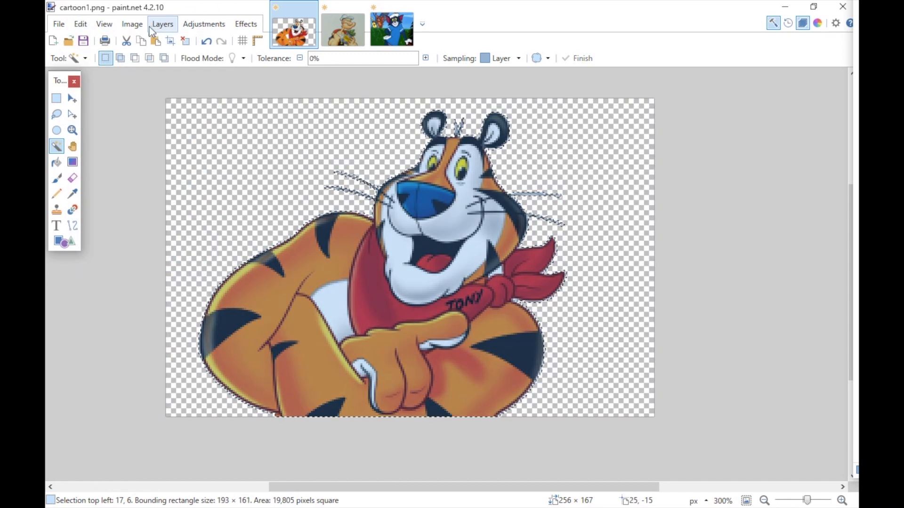
click(133, 24)
click(139, 41)
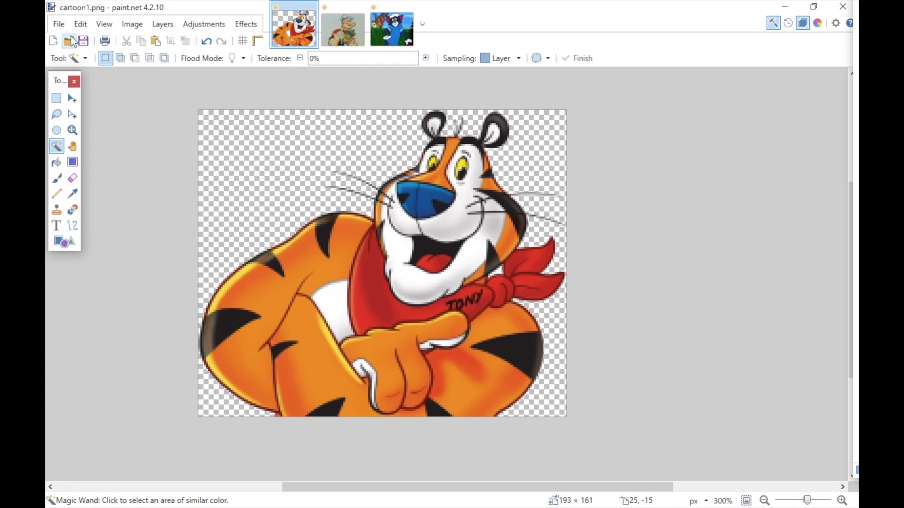
Save the cropped image as cartoon1.png in PNG format in Downloads, replacing the existing file and accepting the save settings
click(58, 25)
click(81, 136)
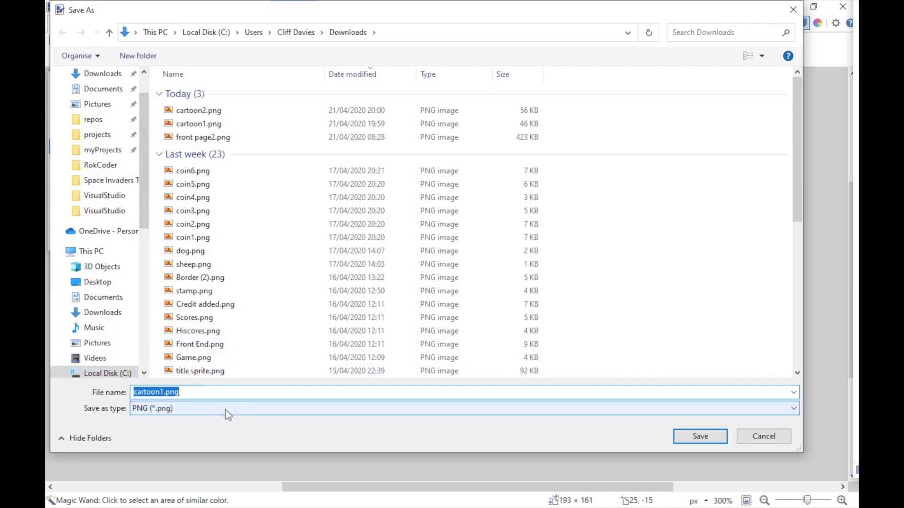
click(179, 409)
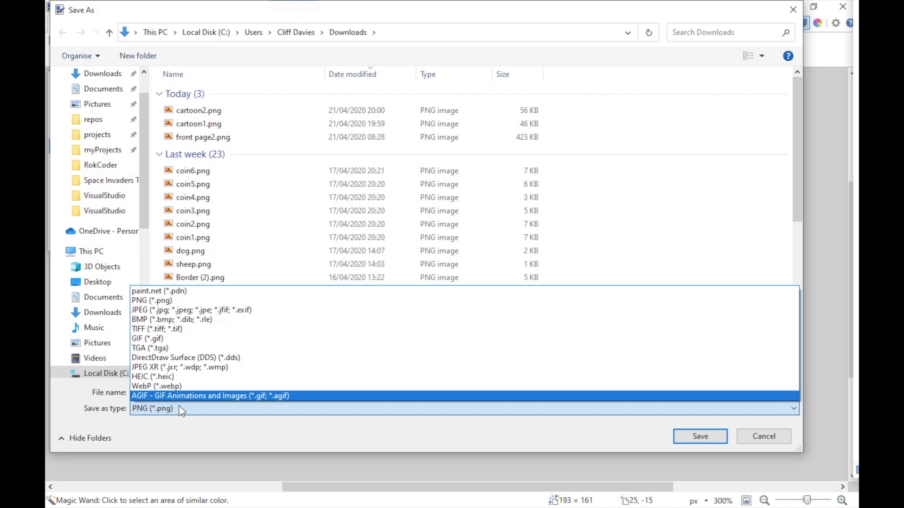
click(179, 406)
click(186, 393)
click(714, 438)
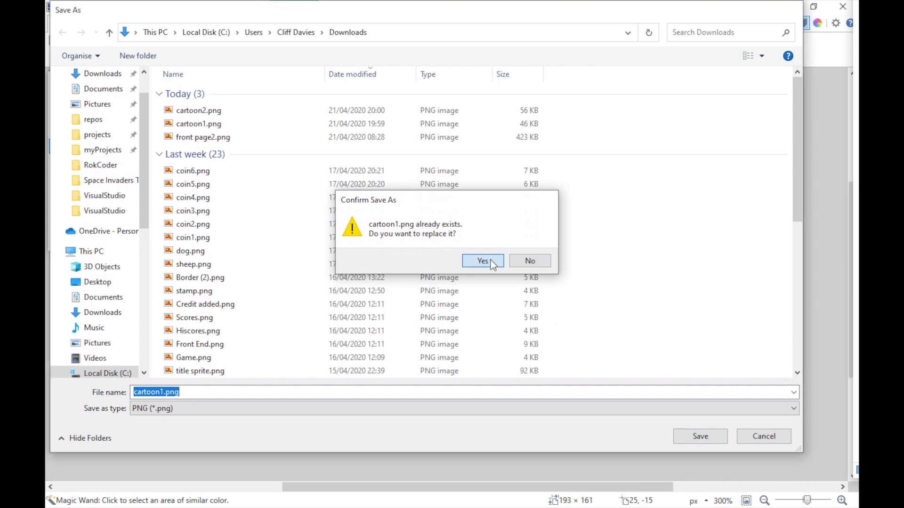
click(499, 262)
click(759, 491)
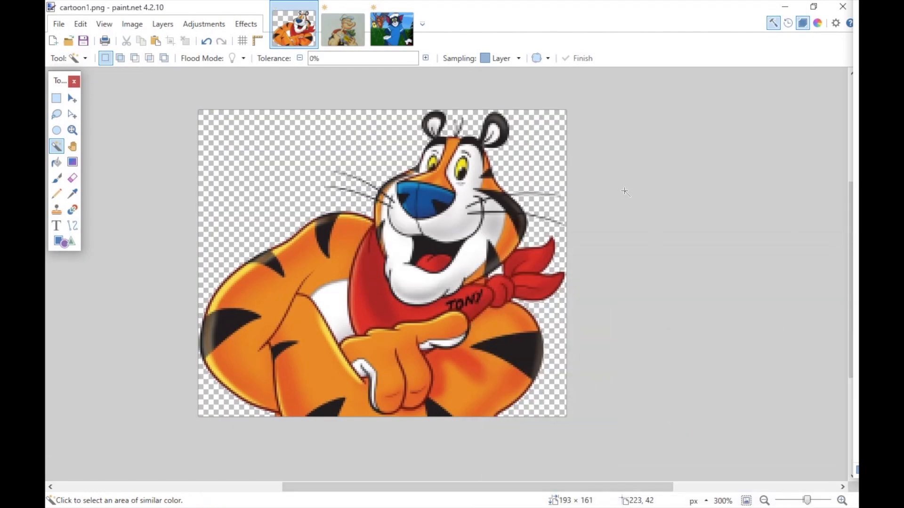
In cartoon2.png, select the grey background with the Magic Wand at 30% tolerance and erase it
click(342, 34)
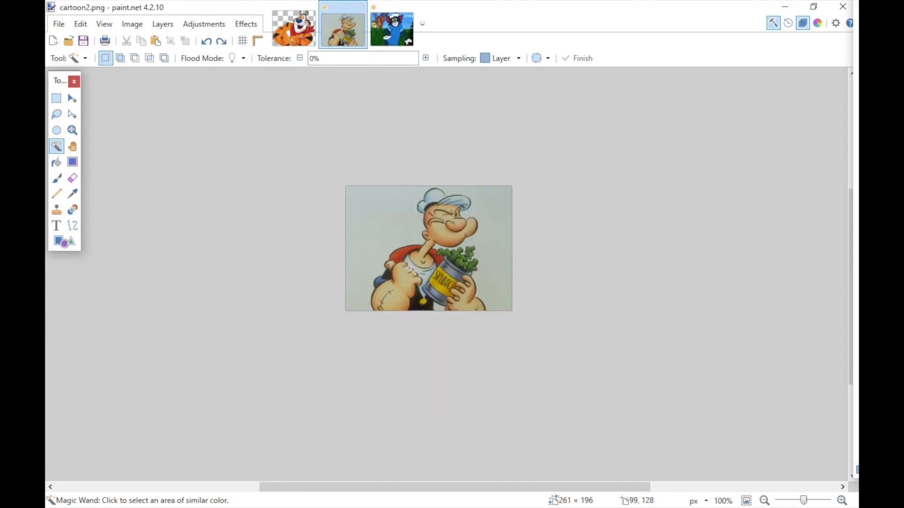
click(72, 130)
click(441, 240)
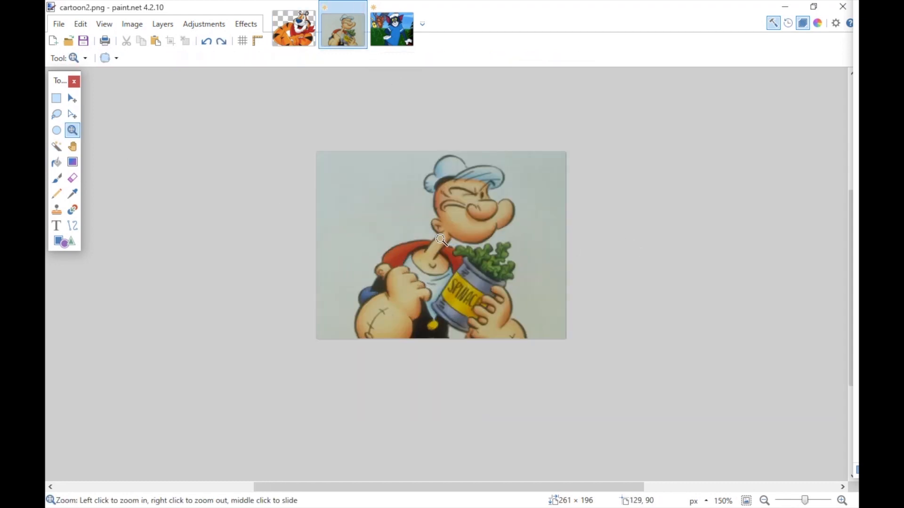
click(441, 240)
click(459, 210)
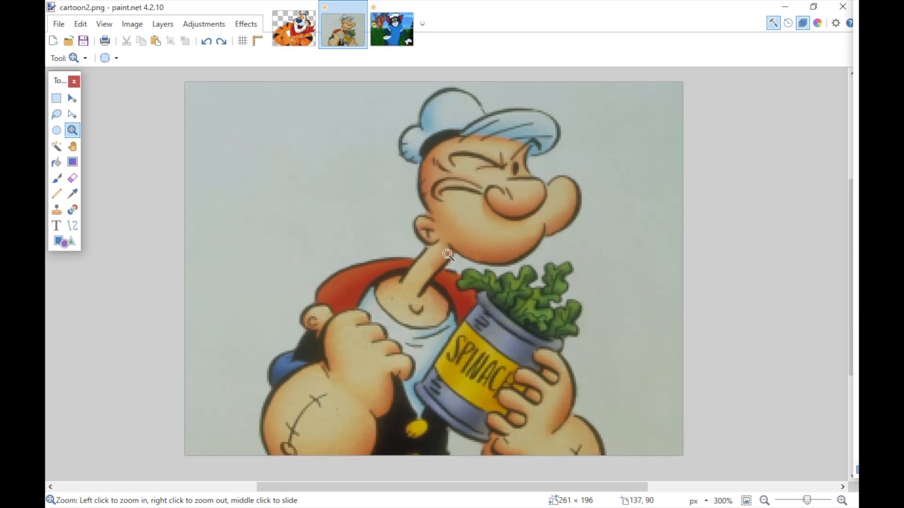
click(57, 147)
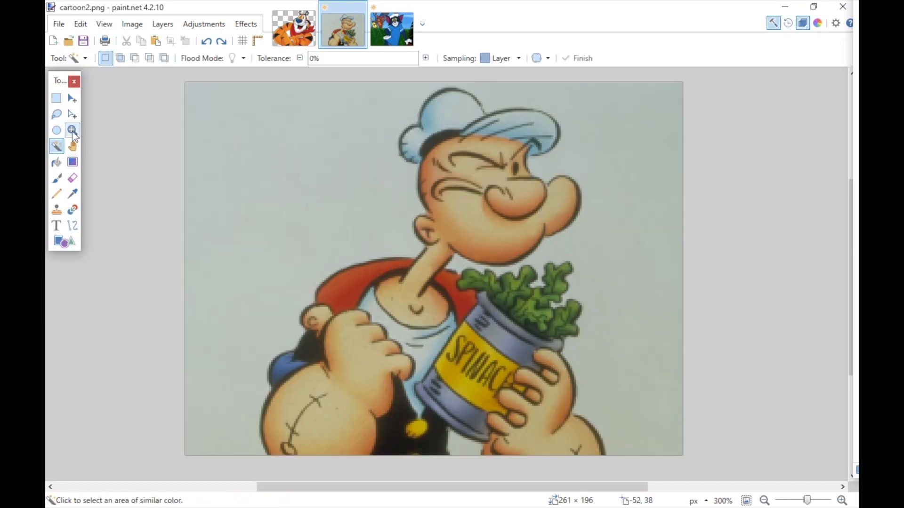
click(267, 151)
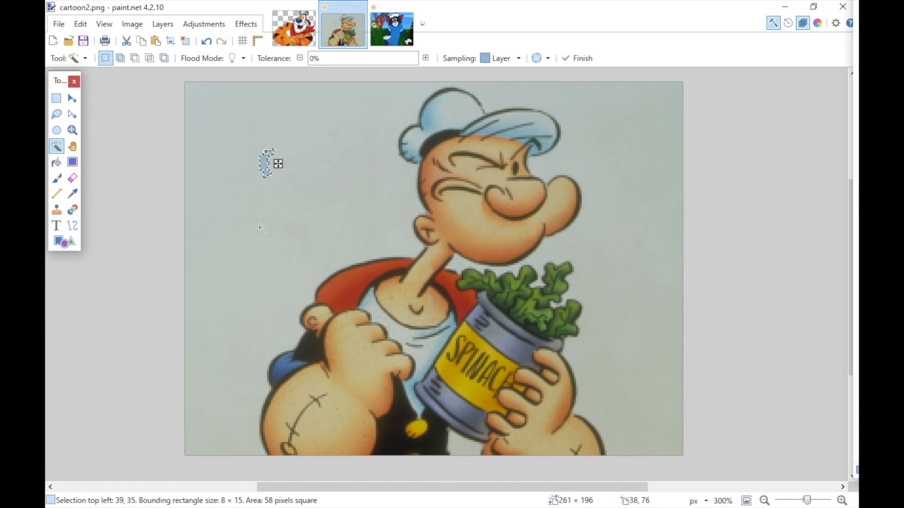
drag(311, 61, 341, 60)
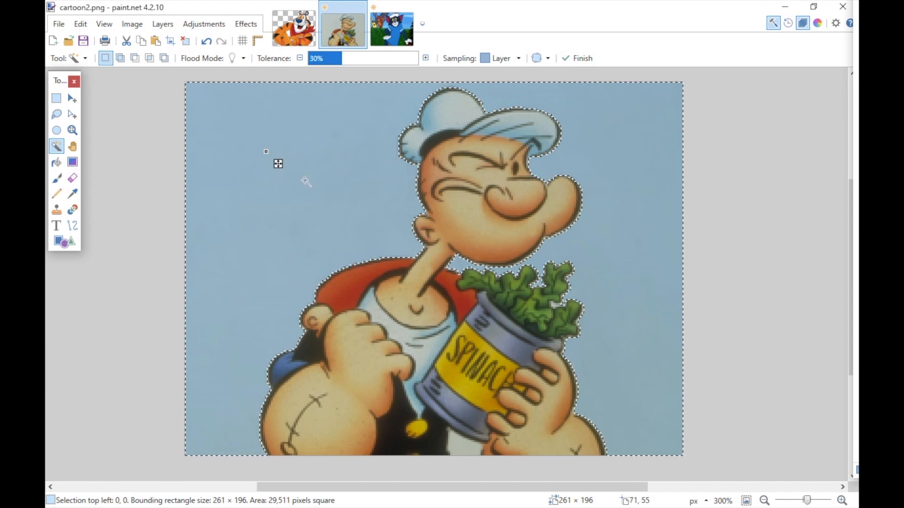
click(76, 26)
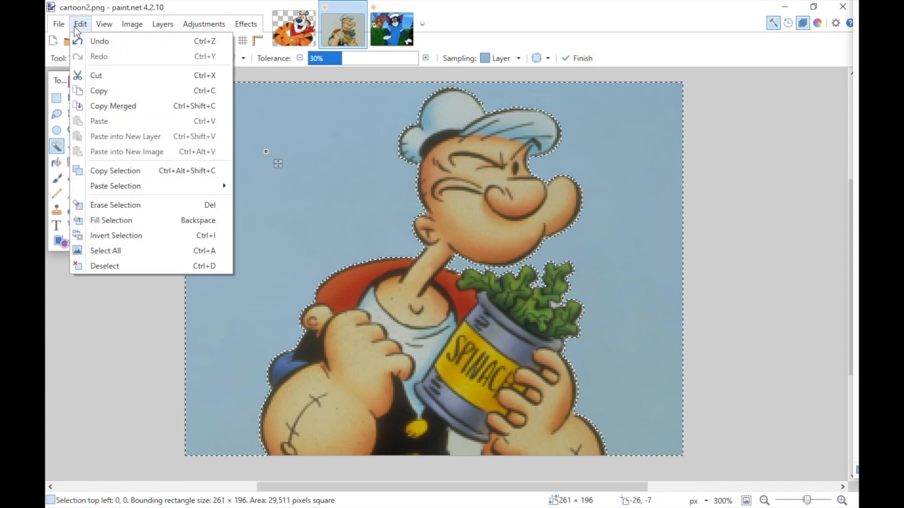
click(117, 203)
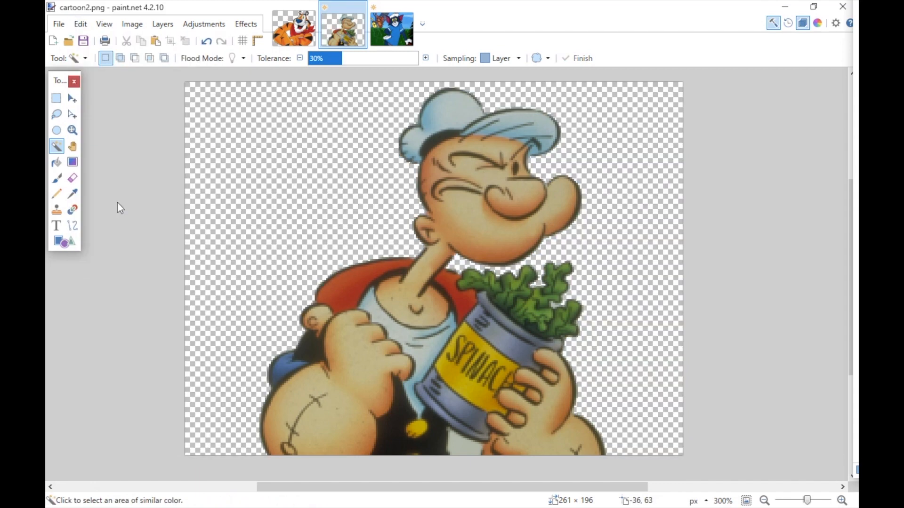
Select the leftover background patch beneath the spinach can and raise the Magic Wand tolerance to 54%
click(461, 451)
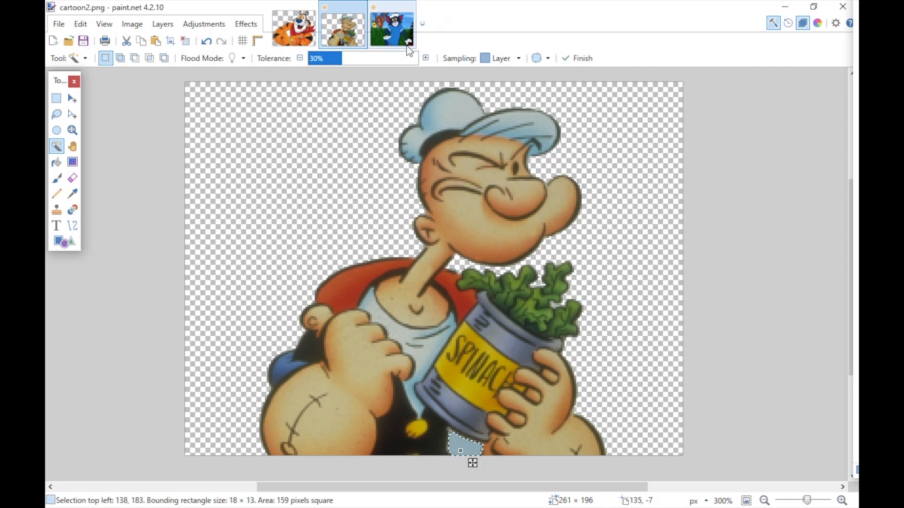
click(426, 57)
click(426, 58)
click(426, 58)
click(425, 58)
click(426, 58)
click(425, 58)
click(425, 58)
click(426, 58)
click(425, 58)
click(426, 58)
click(425, 57)
click(425, 58)
click(426, 58)
click(425, 57)
click(426, 58)
click(425, 58)
click(426, 58)
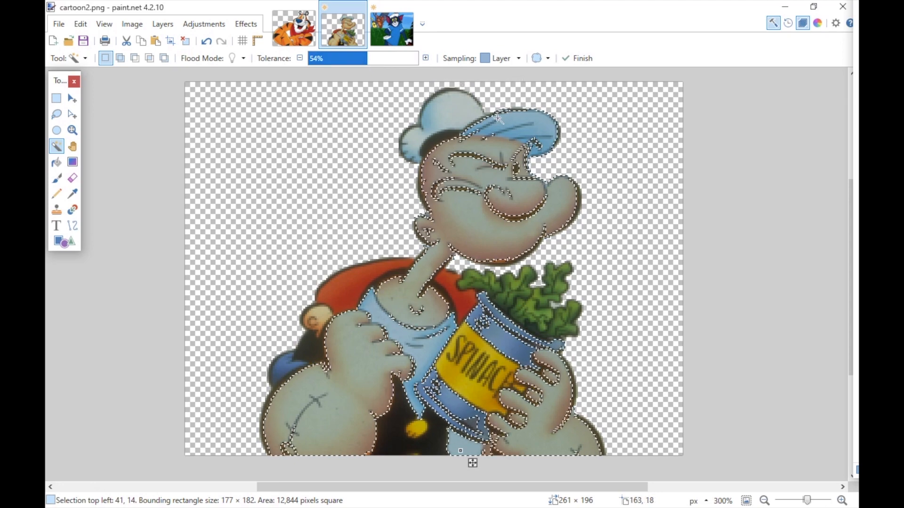
Lower the Magic Wand tolerance to 34% and erase the patch selected beneath the can
click(346, 60)
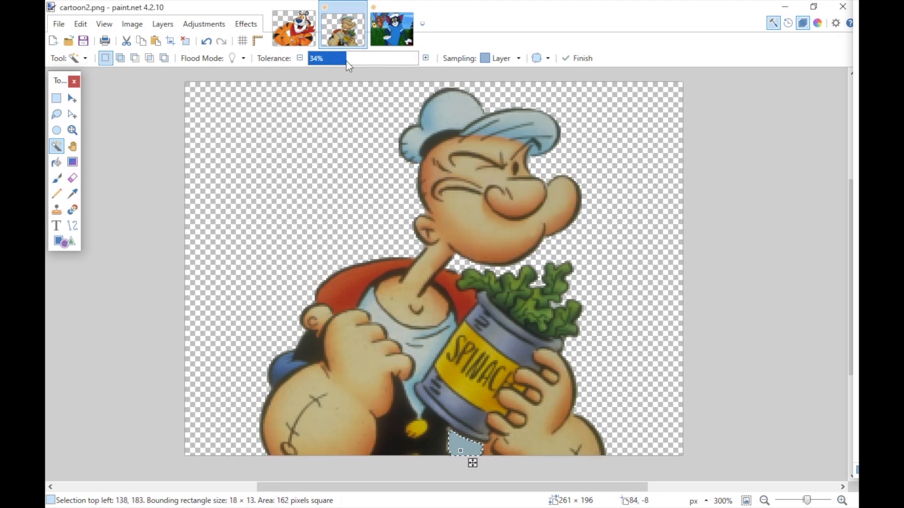
click(76, 25)
click(195, 205)
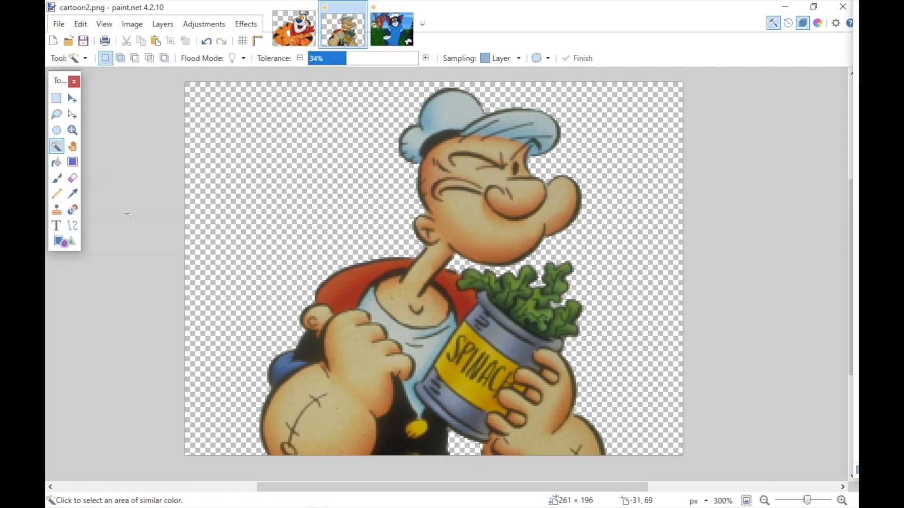
Select the transparent background at 0% Magic Wand tolerance, invert the selection and crop cartoon2.png to the character
drag(346, 59, 308, 58)
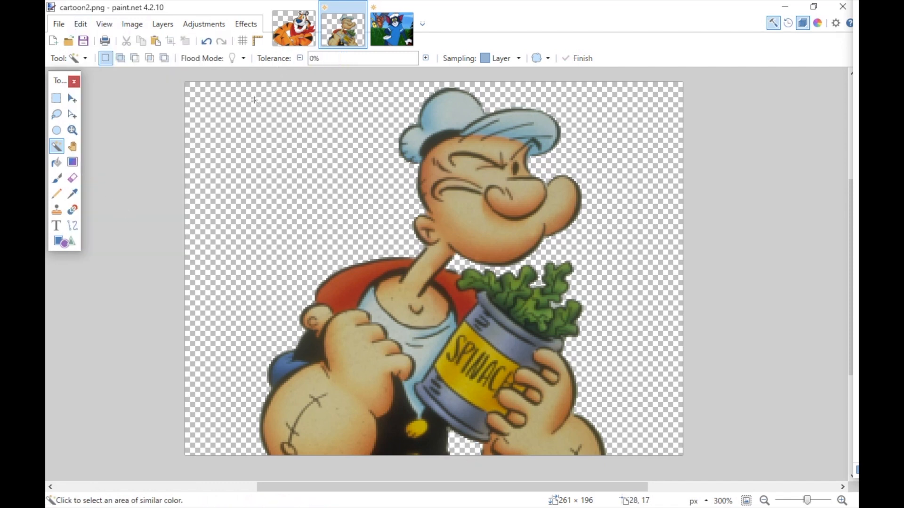
click(274, 157)
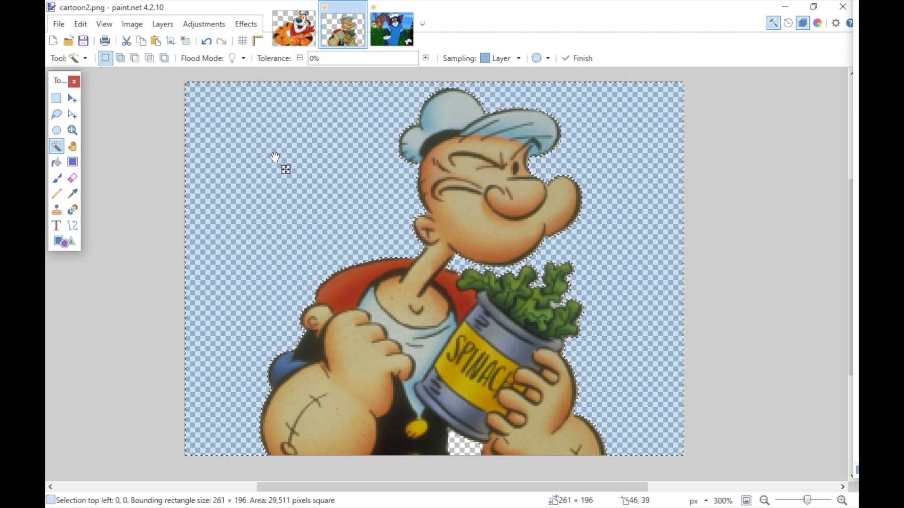
click(76, 25)
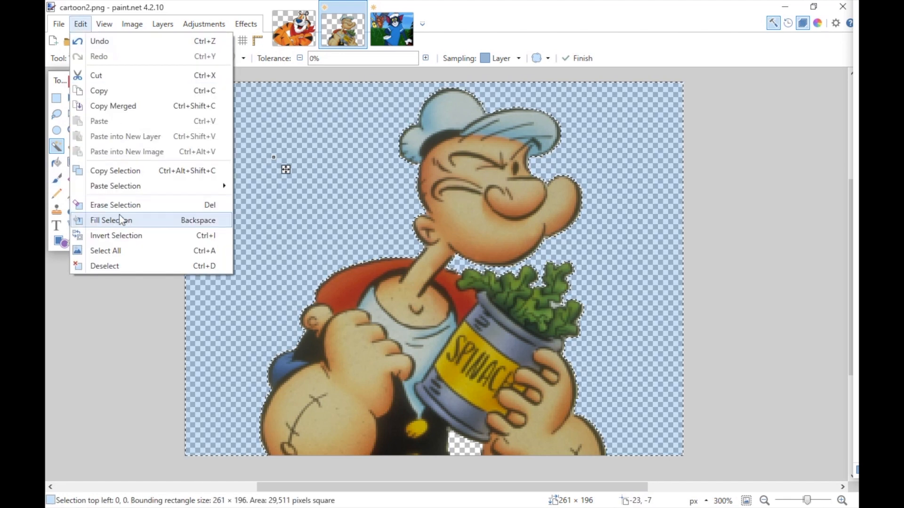
click(120, 235)
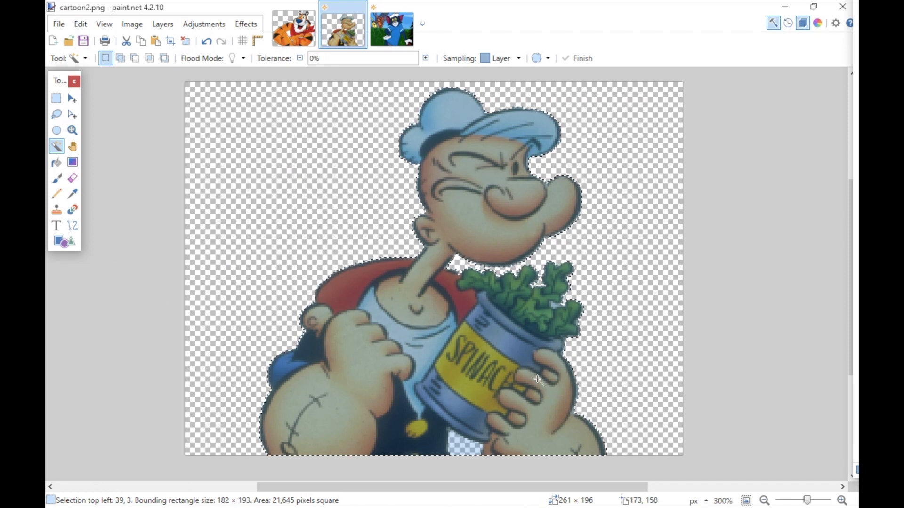
click(133, 24)
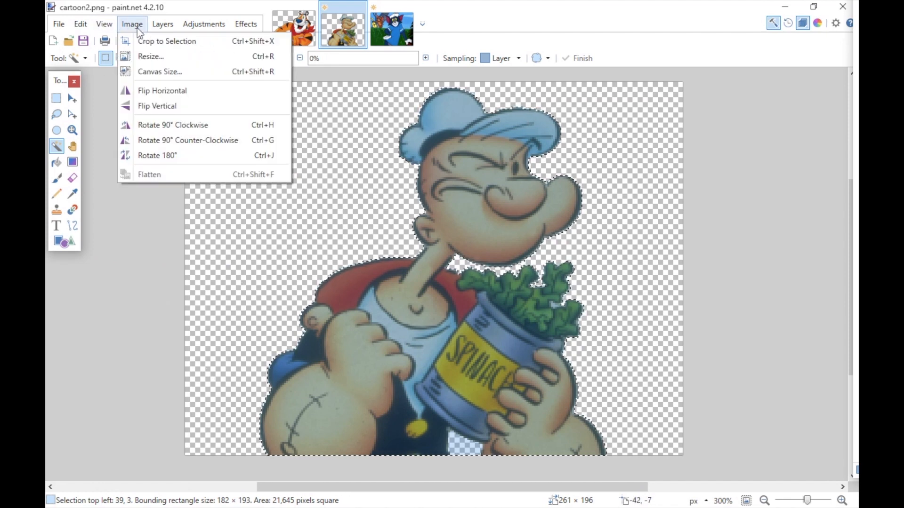
click(139, 39)
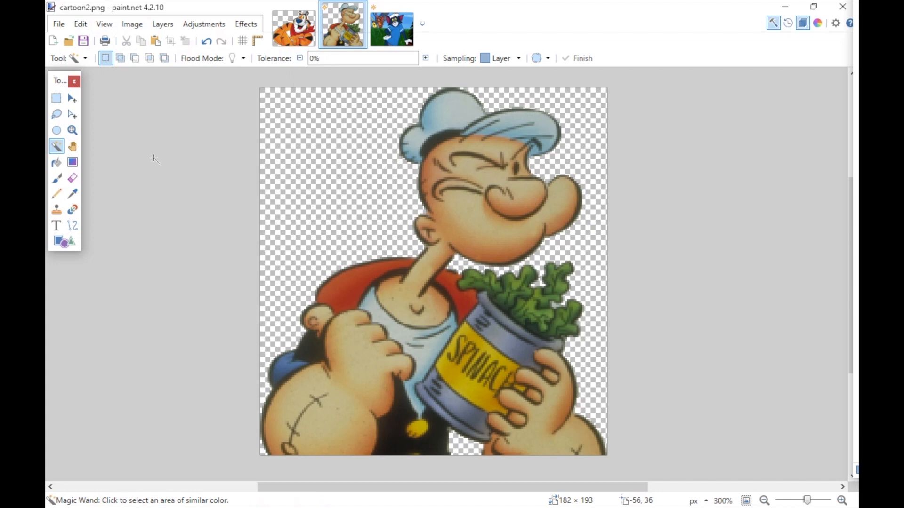
Save the cropped image as cartoon2.png in PNG format in Downloads, replacing the existing file and accepting the save settings
click(59, 24)
click(78, 135)
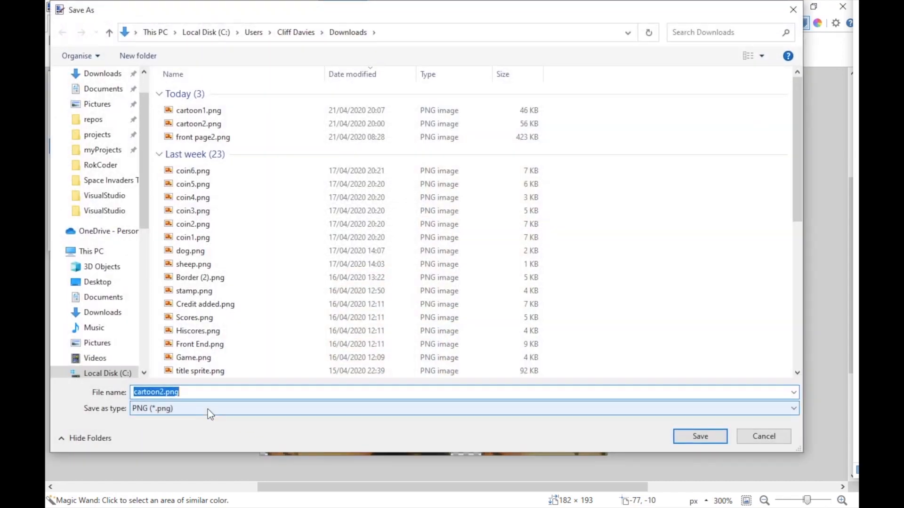
click(722, 433)
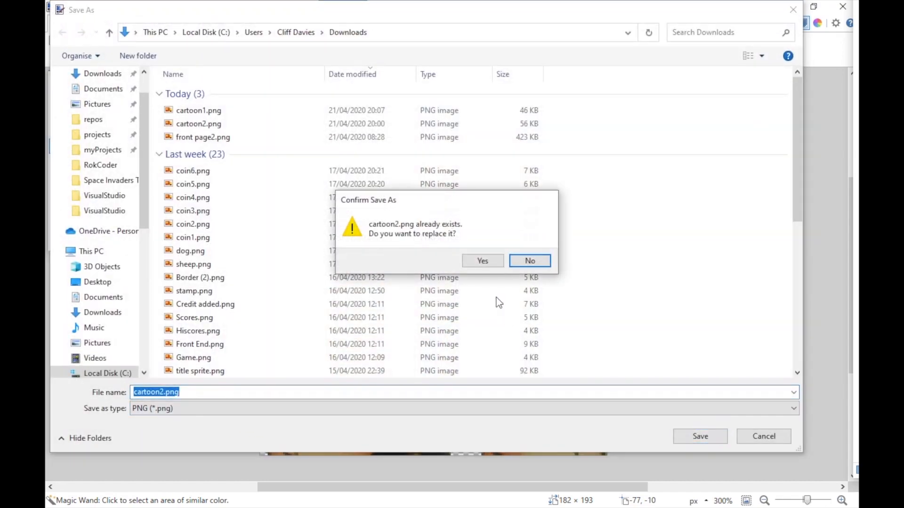
click(490, 259)
click(759, 488)
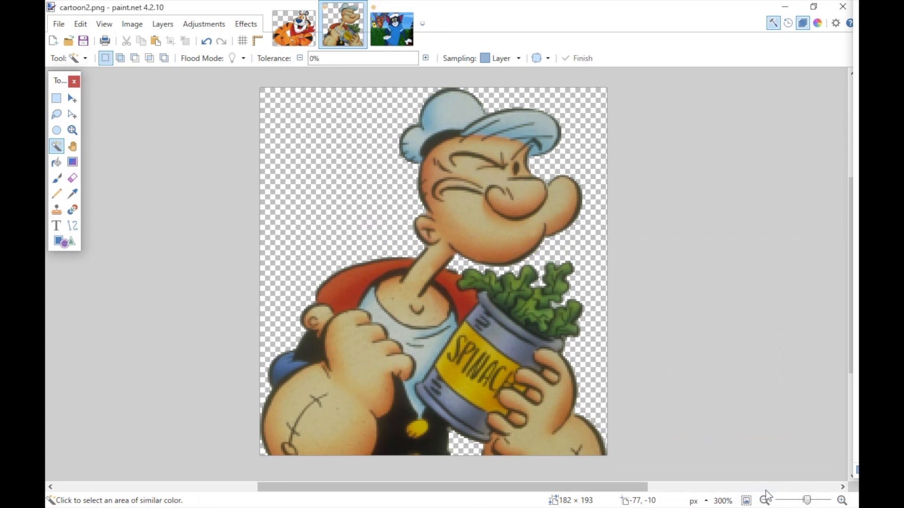
In sample3.jpg, outline the background with the mouse and guitar beside the cat using Lasso Select and erase it
click(393, 35)
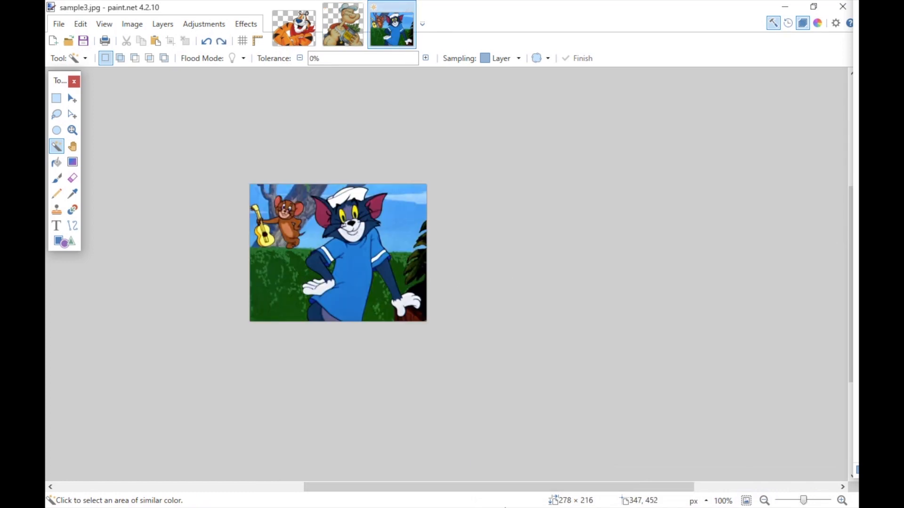
drag(504, 488, 467, 488)
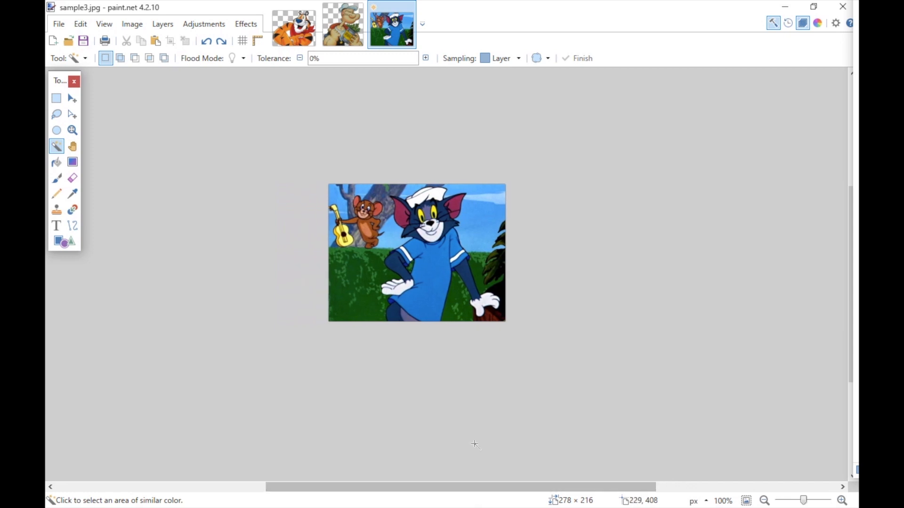
scroll(475, 444, up, 3)
scroll(429, 384, up, 3)
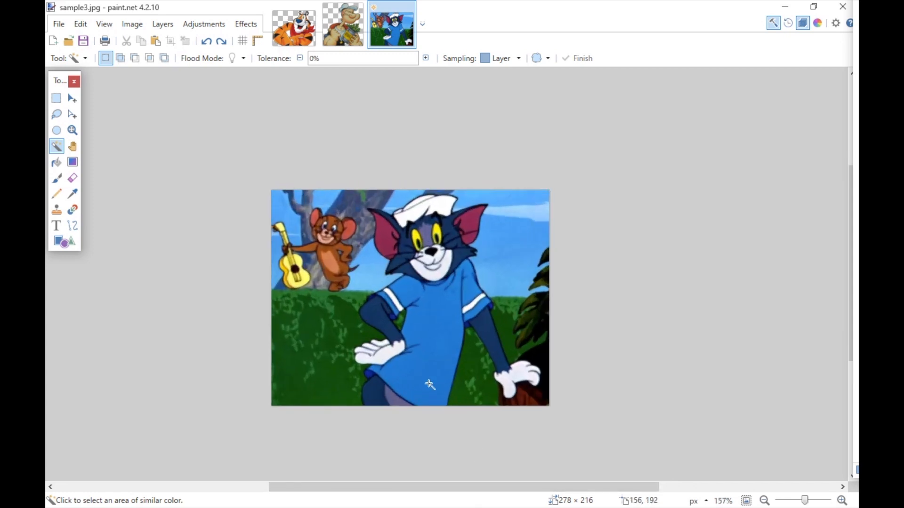
scroll(426, 317, up, 2)
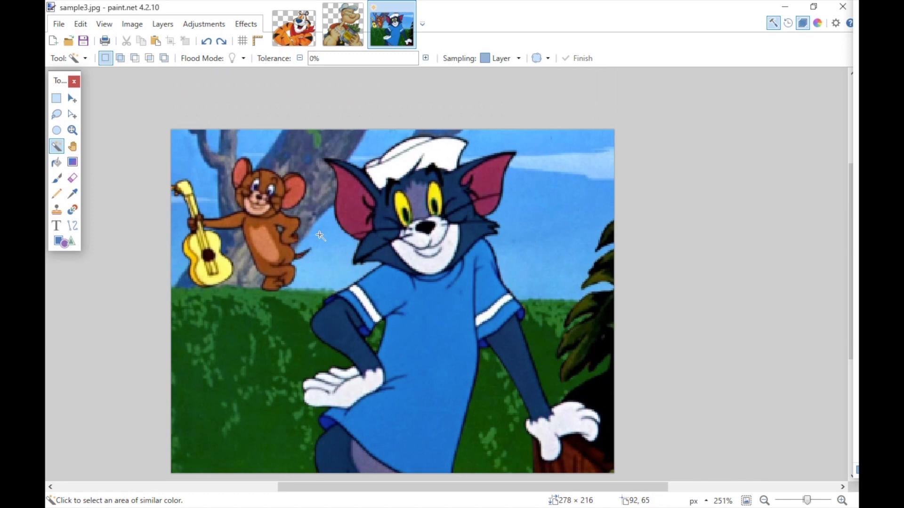
click(57, 117)
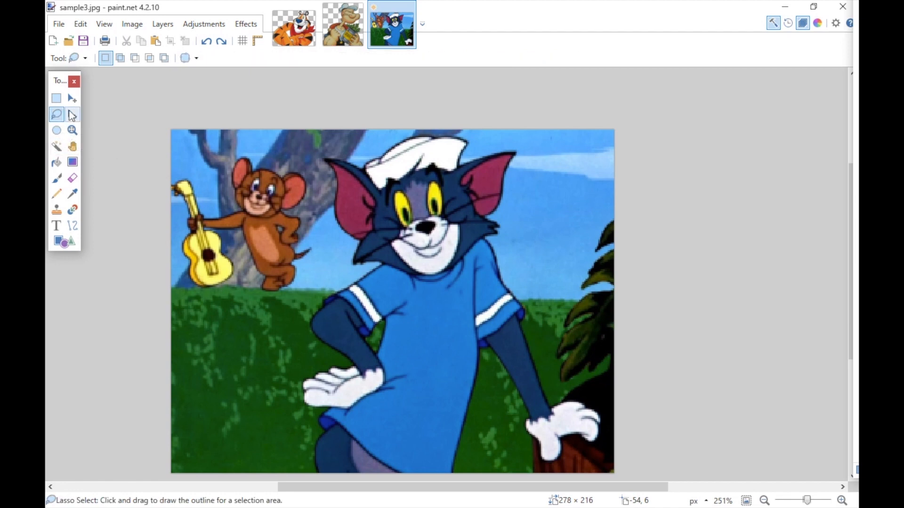
mouse_move(378, 129)
mouse_down()
mouse_move(318, 154)
mouse_move(311, 173)
mouse_move(333, 239)
mouse_move(330, 264)
mouse_move(273, 359)
mouse_move(277, 472)
mouse_move(147, 473)
mouse_move(115, 360)
mouse_move(117, 124)
mouse_move(179, 89)
mouse_up()
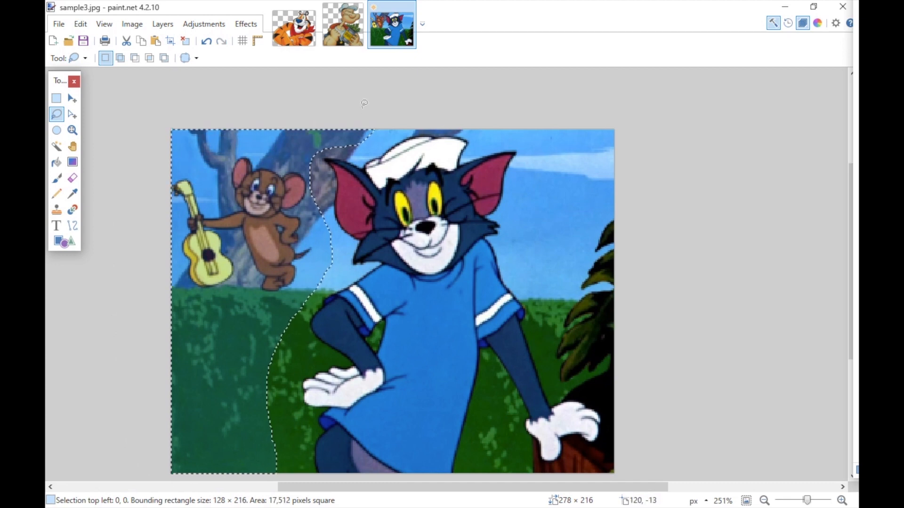
click(81, 24)
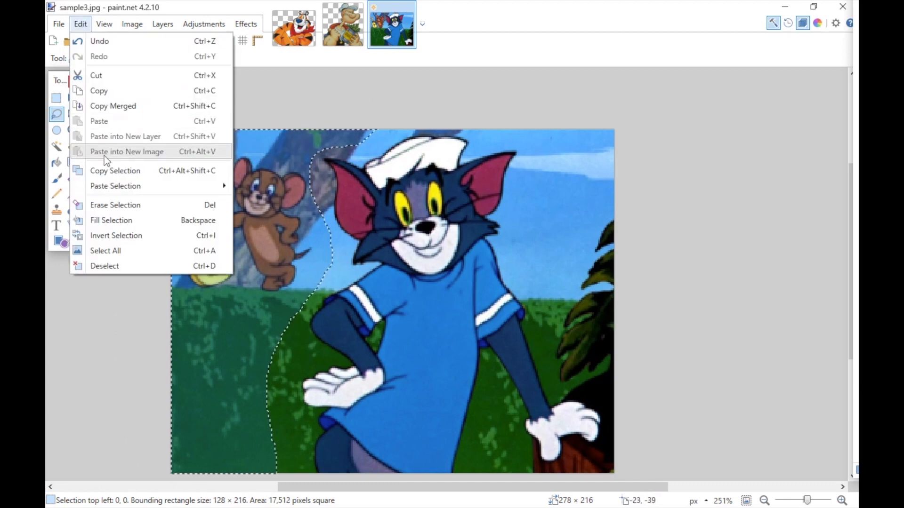
click(130, 204)
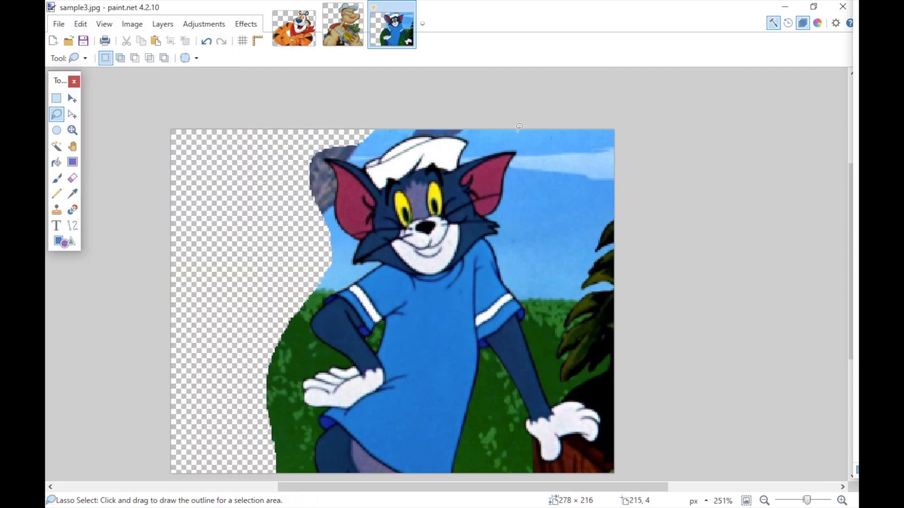
Outline the sky and dark foliage along the image's right side, above the cat's resting hand, with the lasso and erase it
mouse_move(506, 131)
mouse_down()
mouse_move(532, 134)
mouse_move(540, 177)
mouse_move(526, 280)
mouse_move(557, 358)
mouse_move(628, 393)
mouse_move(671, 335)
mouse_move(719, 178)
mouse_move(722, 122)
mouse_up()
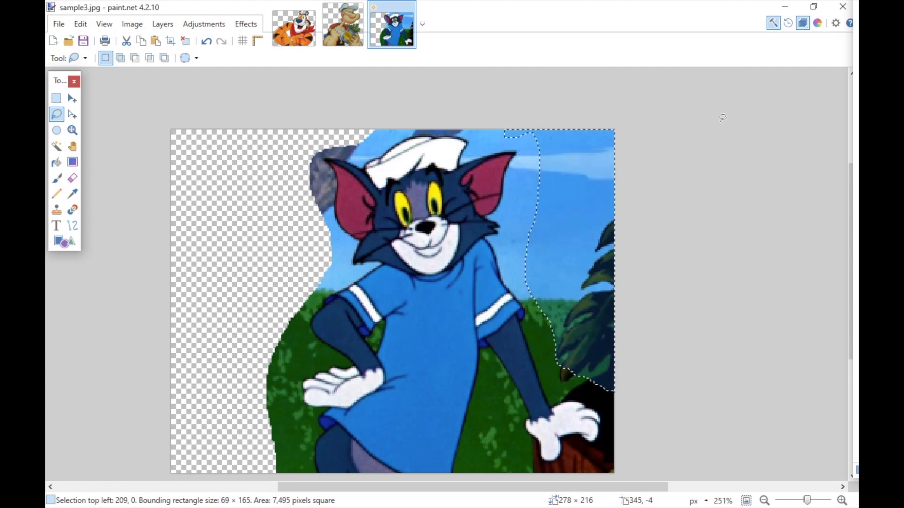
click(81, 23)
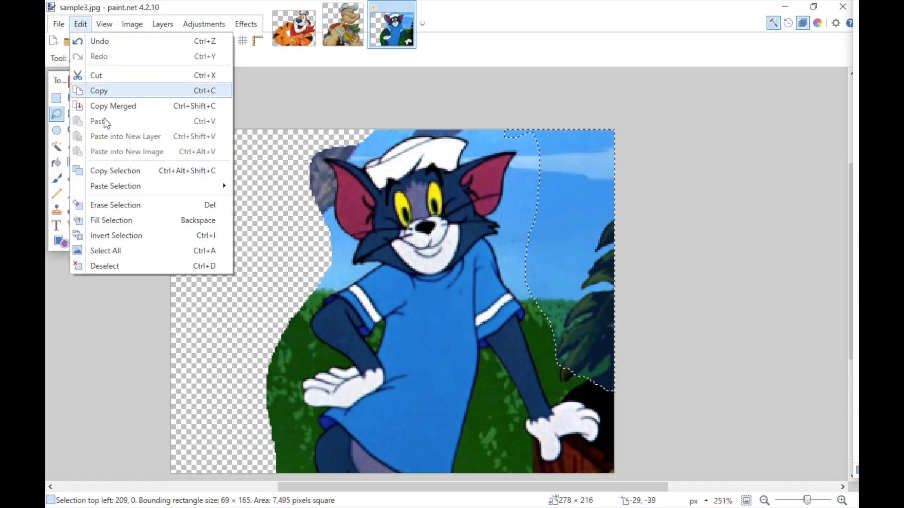
click(137, 203)
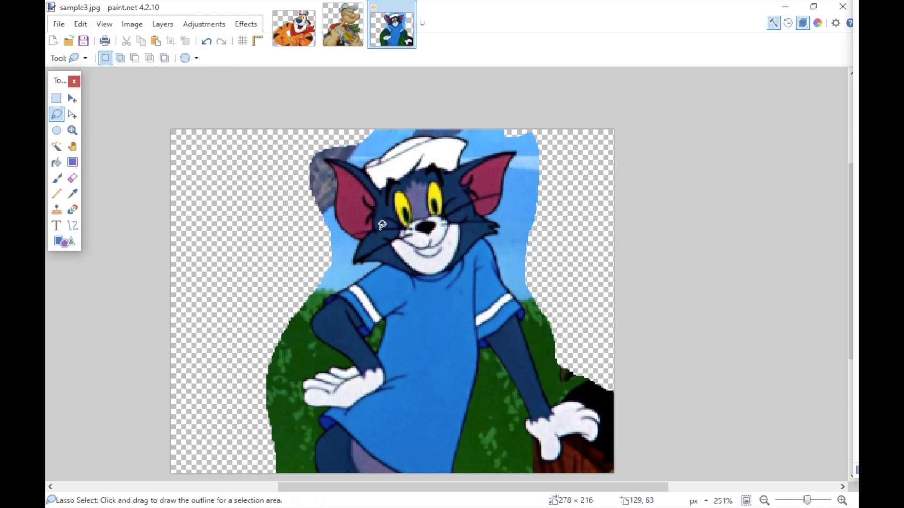
Try to select the green hedge beside the cat's bent arm with the Magic Wand at 15% tolerance, and deselect it
scroll(415, 263, down, 2)
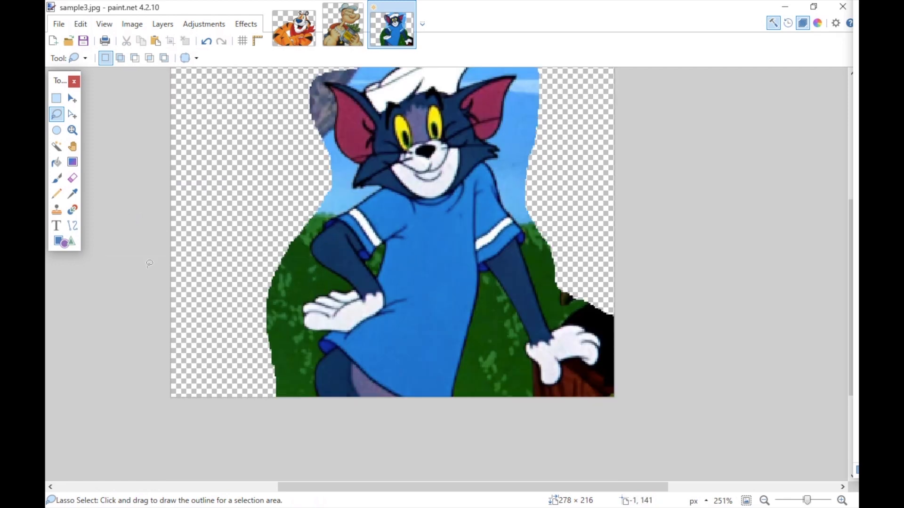
click(55, 150)
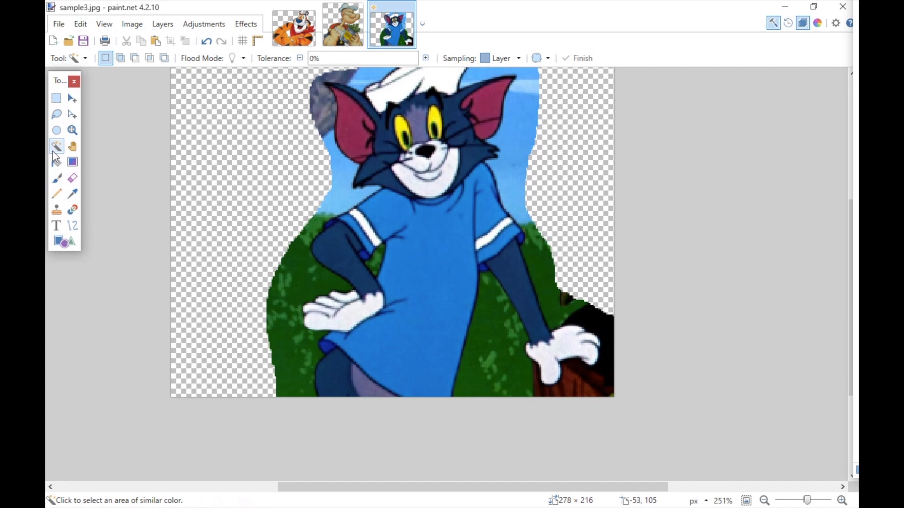
click(302, 262)
mouse_move(311, 62)
mouse_down()
mouse_move(357, 61)
mouse_move(325, 72)
mouse_up()
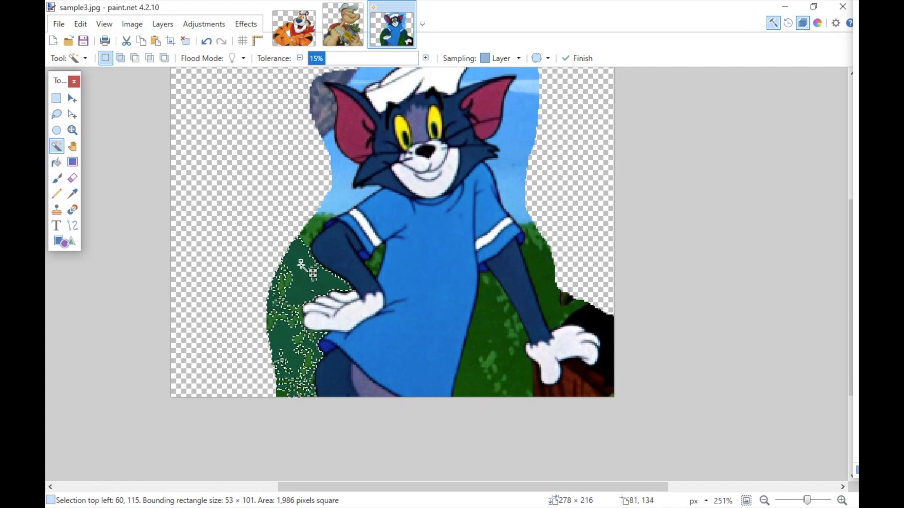
key(ctrl+d)
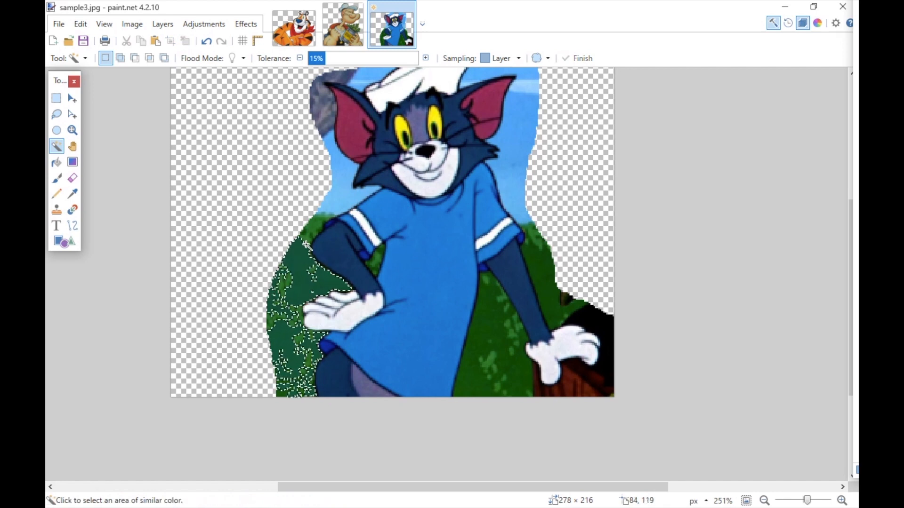
Select the hedge outside the cat's bent arm with the Magic Wand at 40% tolerance and erase it
click(306, 241)
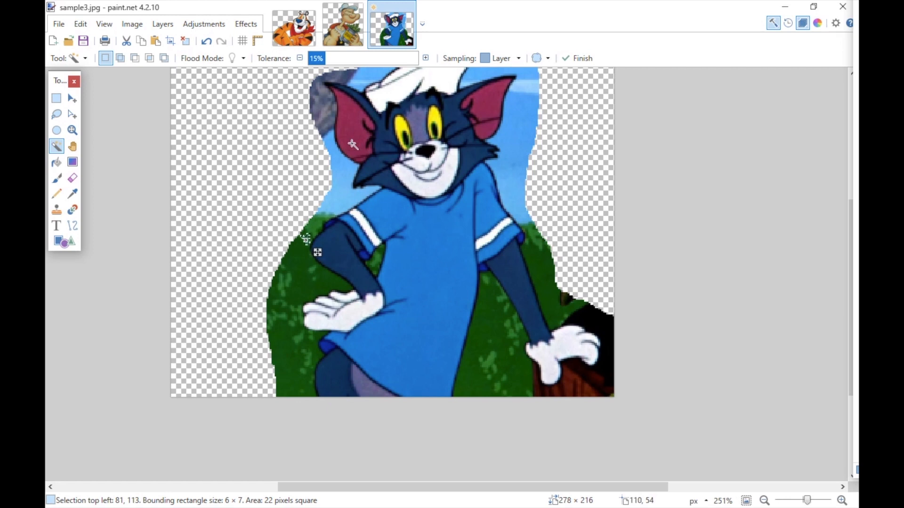
drag(328, 65, 353, 75)
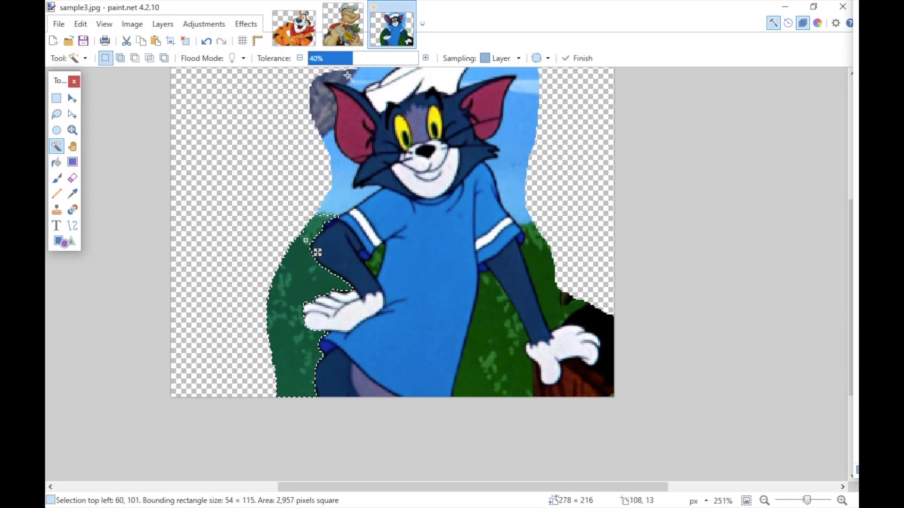
click(82, 24)
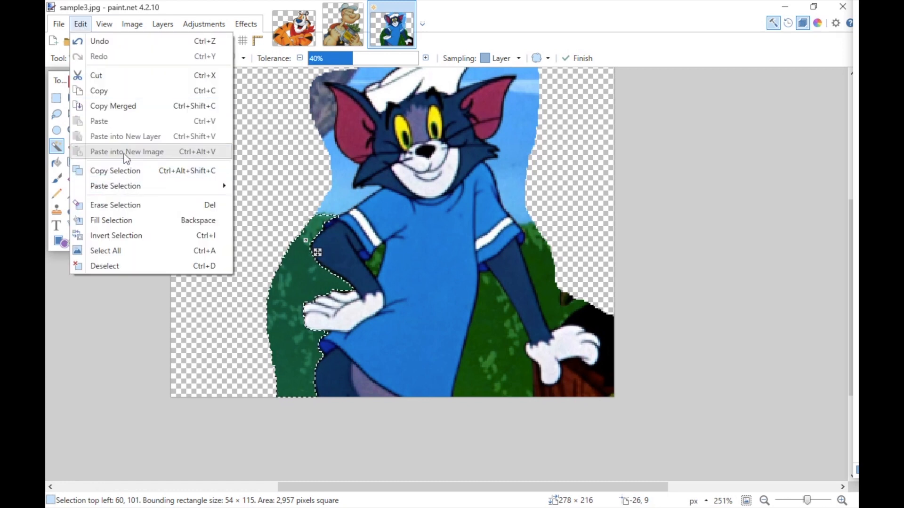
click(144, 206)
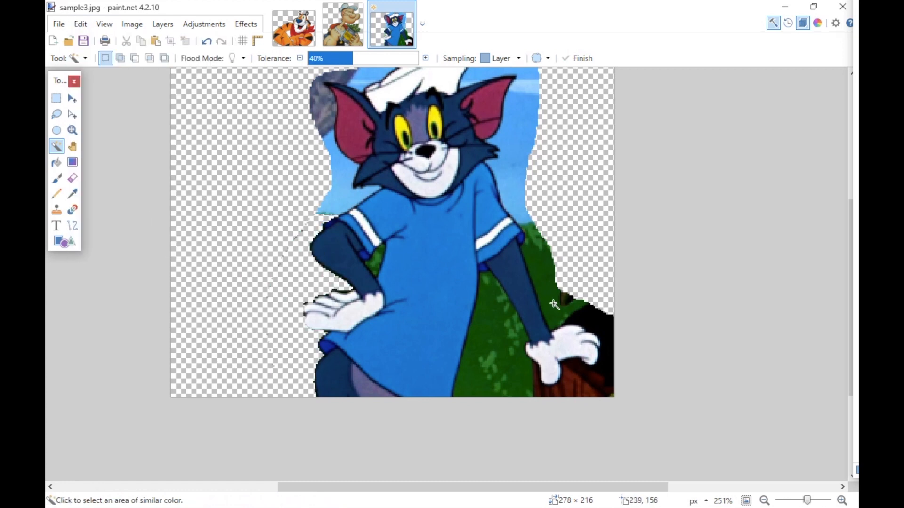
Erase the hedge area between the cat's shirt and straight arm and the hedge strip outside that arm
click(514, 337)
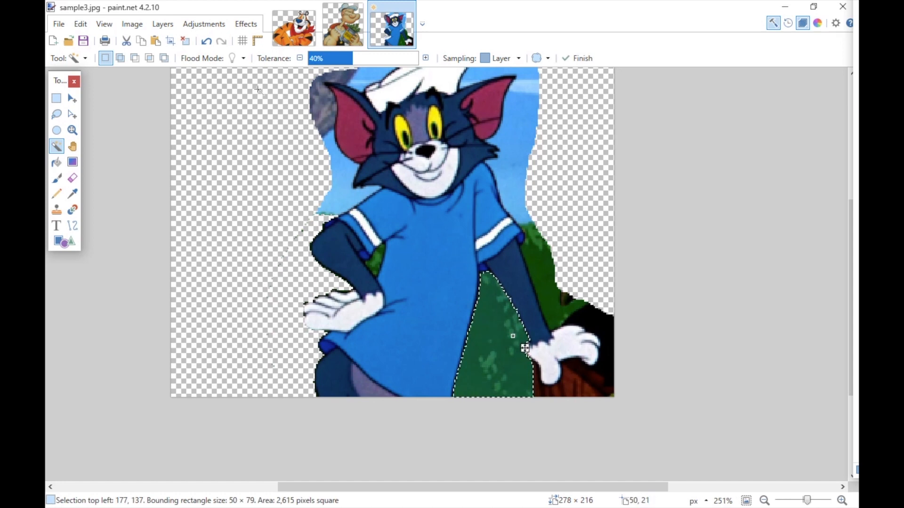
click(80, 24)
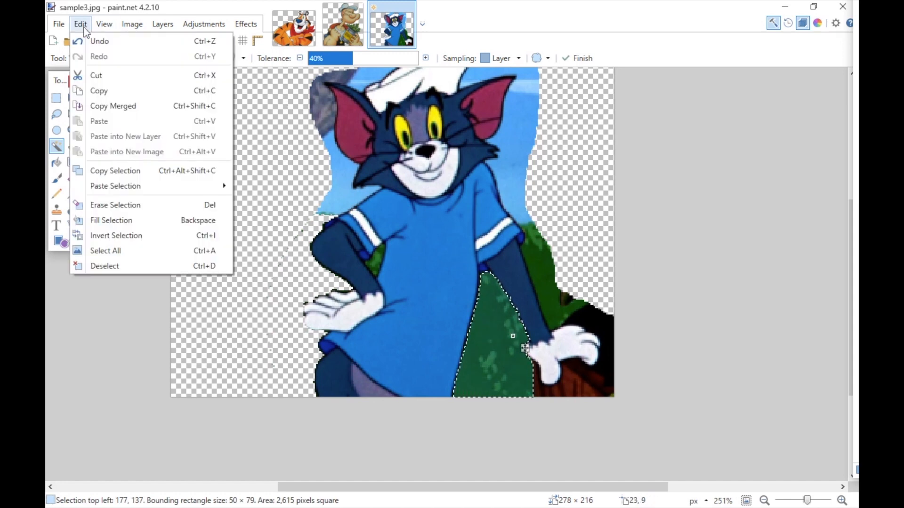
click(173, 210)
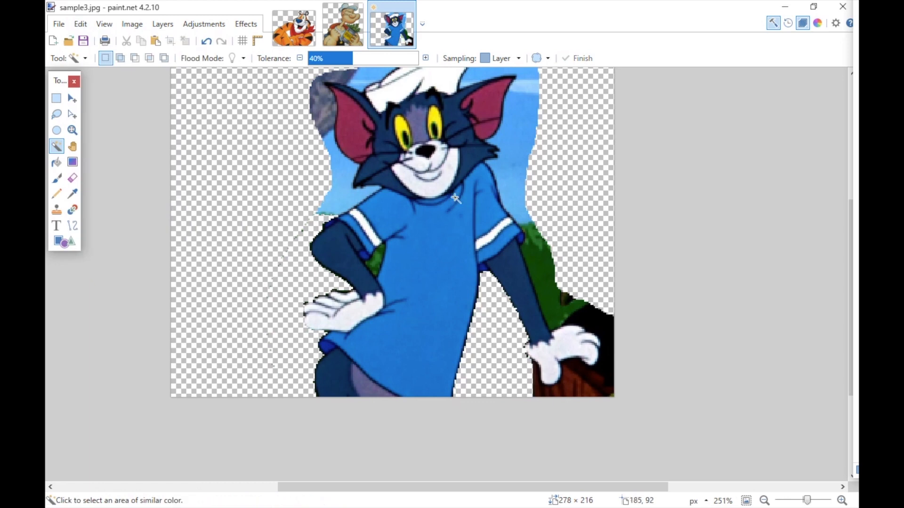
click(536, 232)
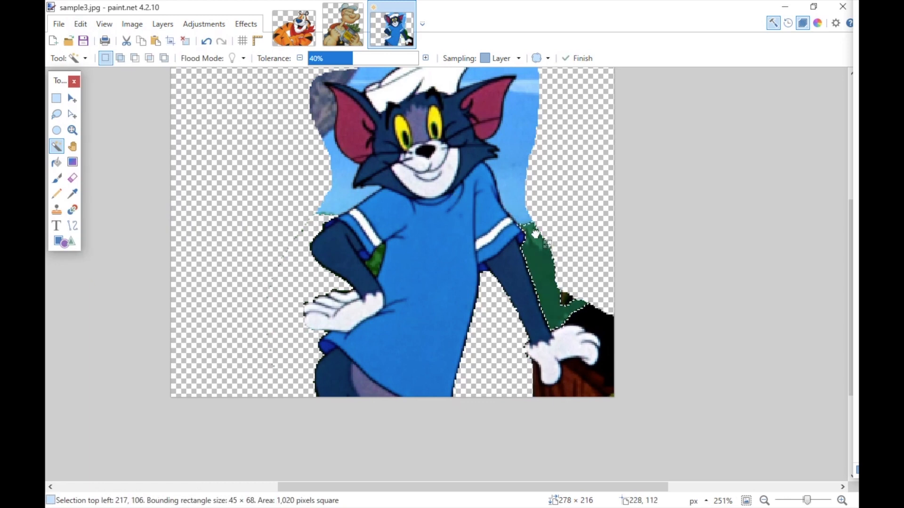
click(80, 24)
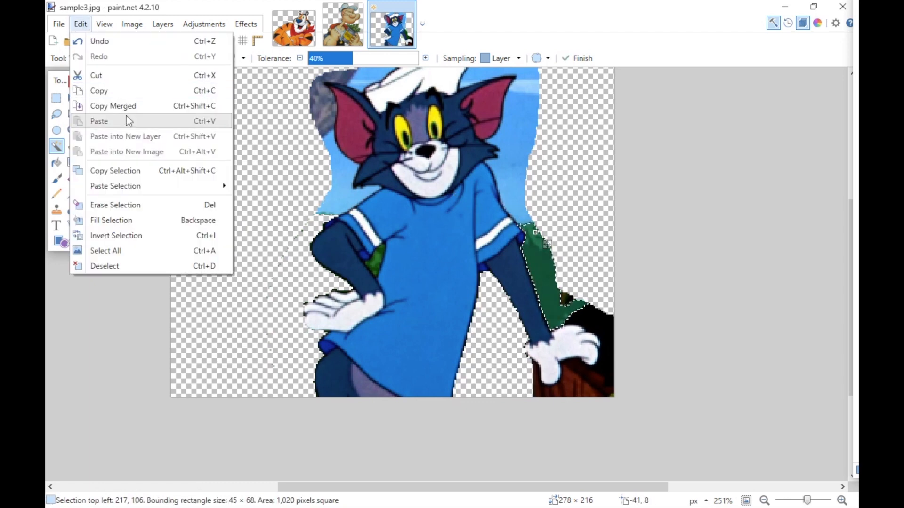
click(117, 205)
Select the small green patch enclosed by the cat's bent arm and shirt and erase it
click(378, 260)
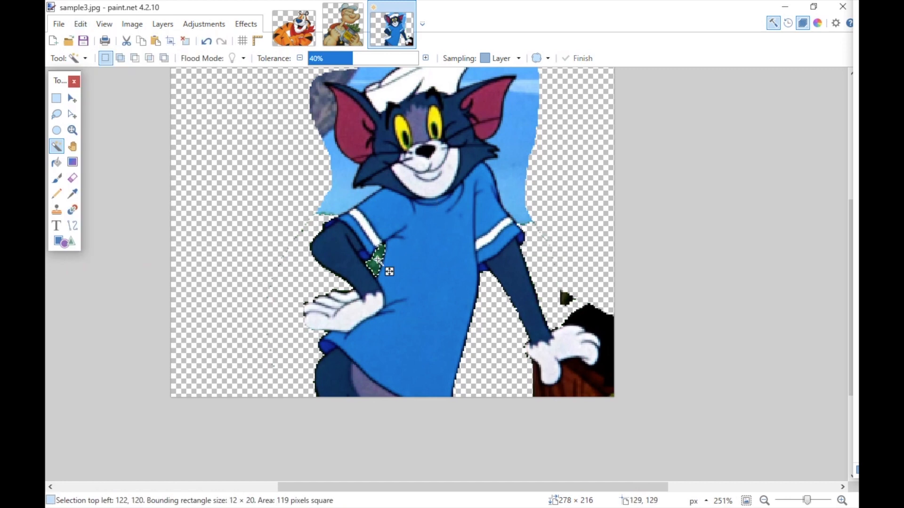
click(83, 28)
click(120, 205)
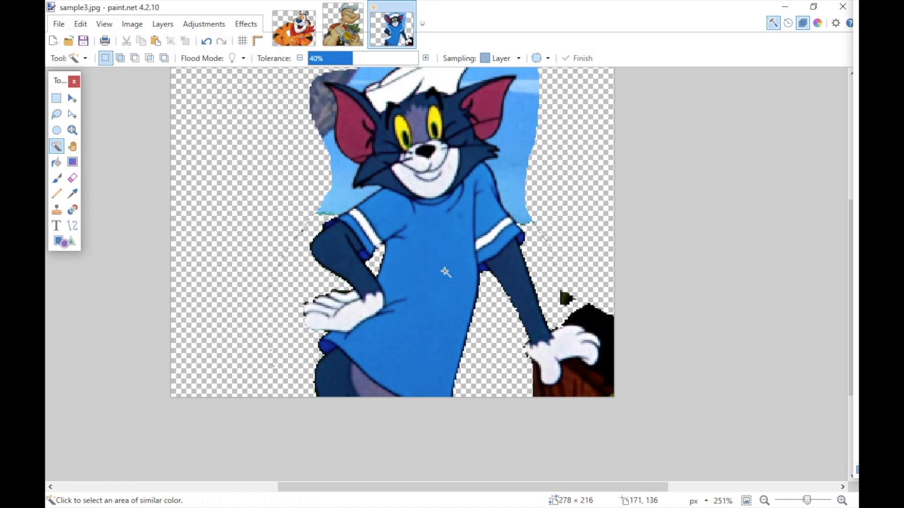
Select the blue sky between the cat's hat, ear and straight-arm shoulder with the Magic Wand at 49% tolerance and erase it
scroll(446, 272, up, 3)
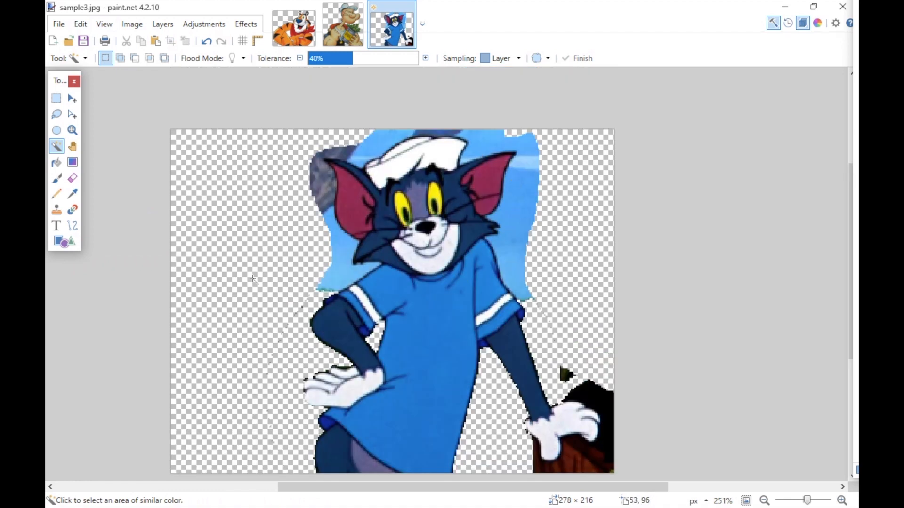
click(518, 201)
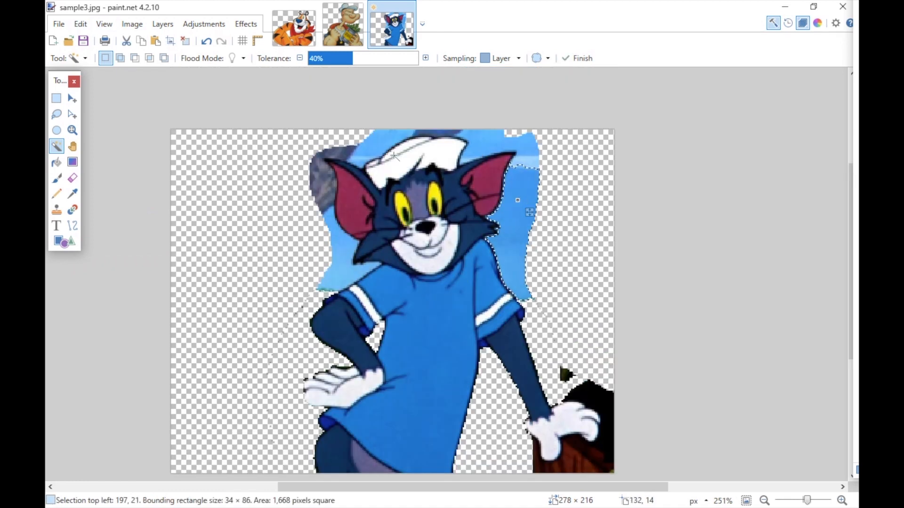
drag(328, 54, 363, 59)
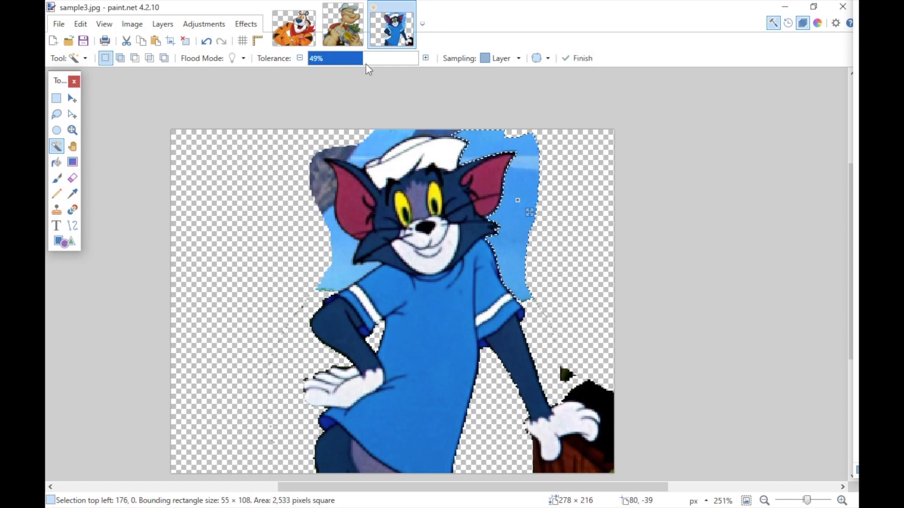
click(81, 24)
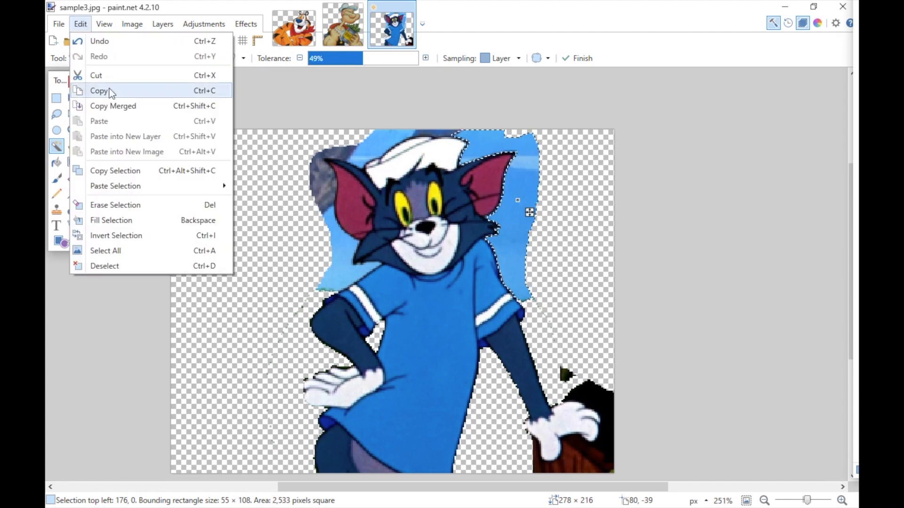
click(151, 202)
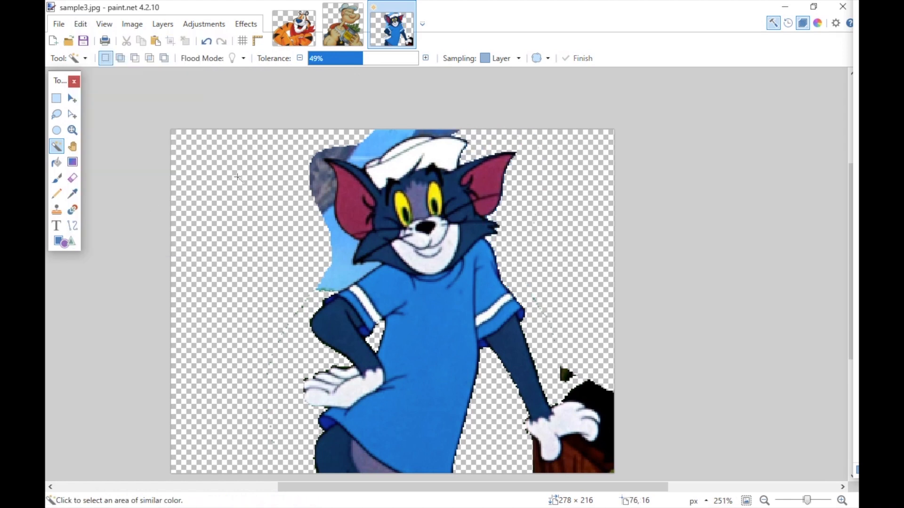
Erase the blue sky patch beside the hat and the one between the cat's cheek and bent-arm shoulder using the Magic Wand
click(380, 139)
click(82, 24)
click(87, 24)
click(98, 25)
mouse_move(86, 24)
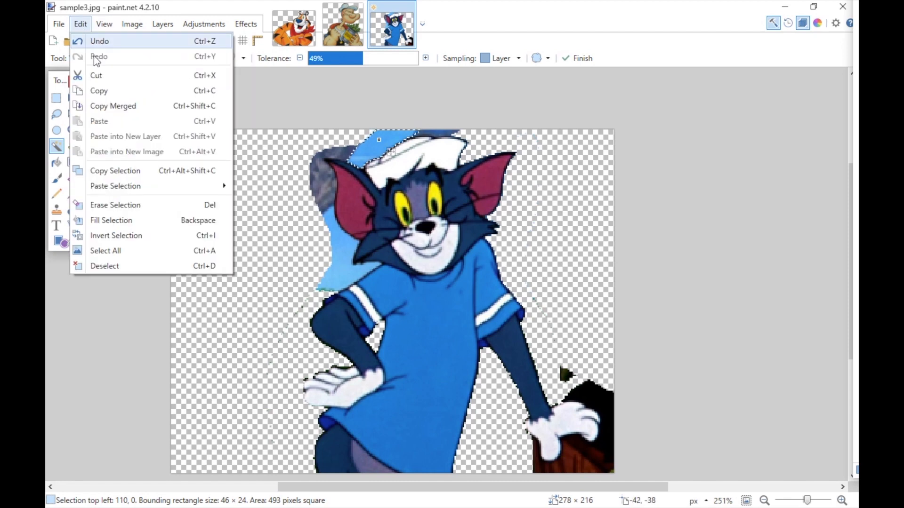
click(151, 204)
click(333, 255)
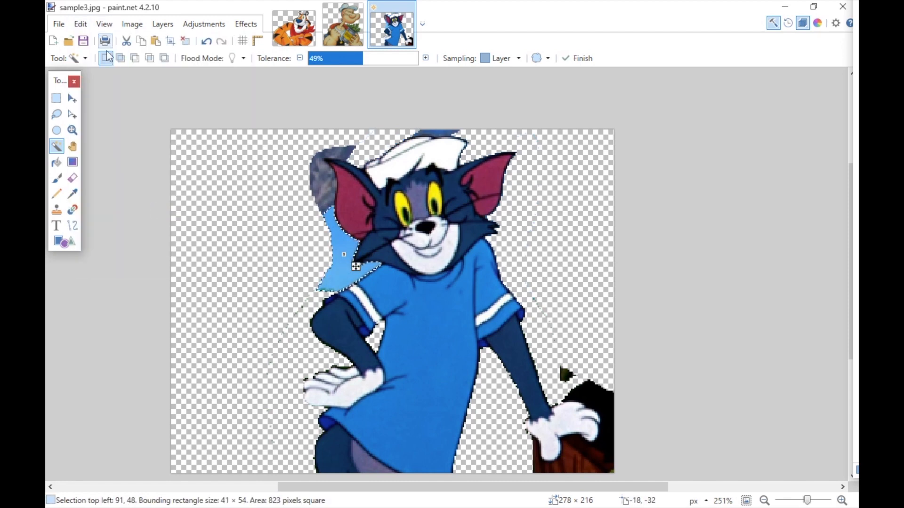
click(80, 24)
click(156, 204)
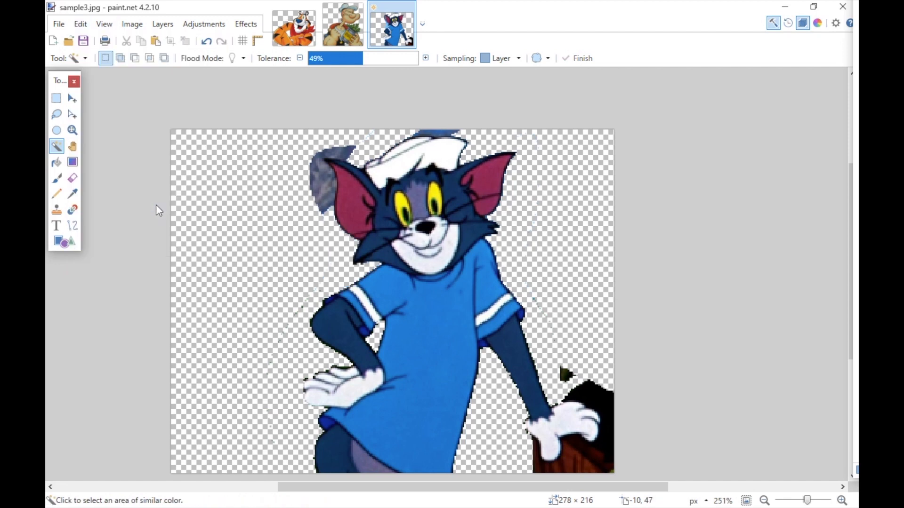
Select the dark patch above the cat's hat with the Magic Wand at 34% tolerance and erase it
click(446, 131)
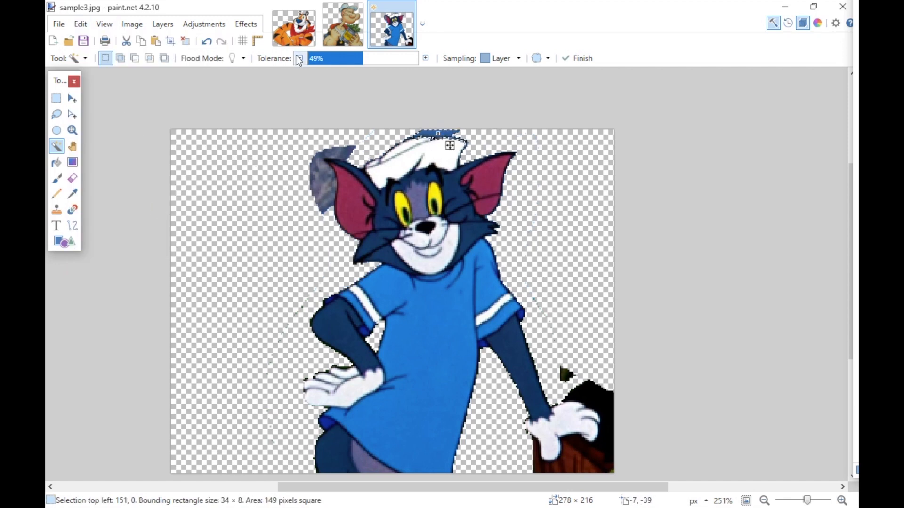
drag(355, 59, 349, 60)
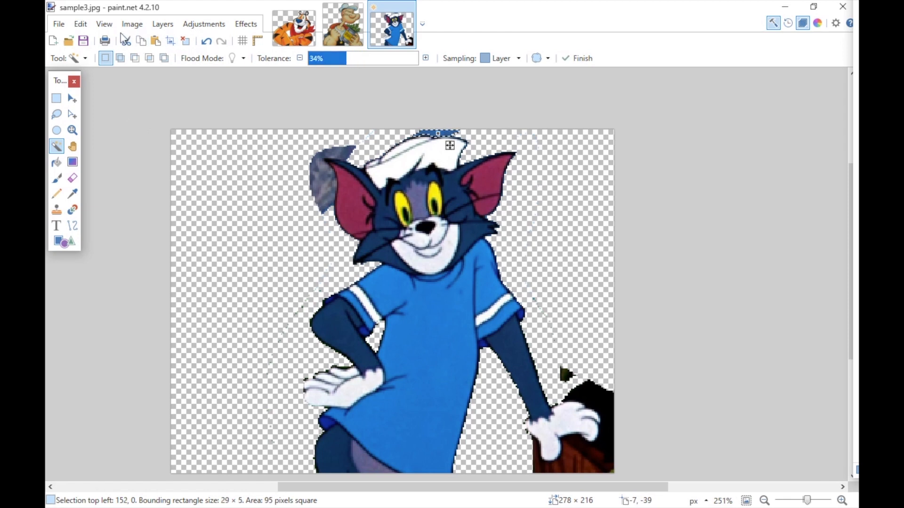
click(79, 24)
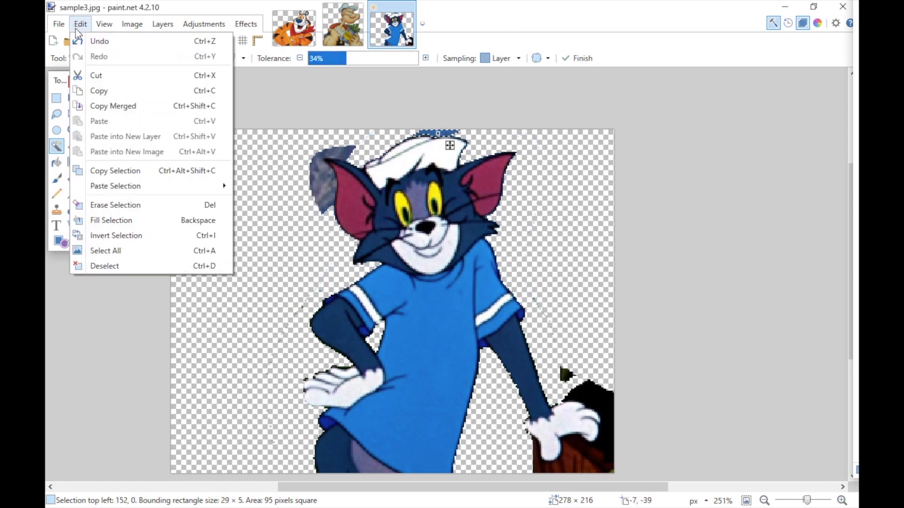
click(125, 206)
Select the grey rock behind the cat's bent-arm-side ear with the Magic Wand at 39% tolerance and erase it
click(320, 177)
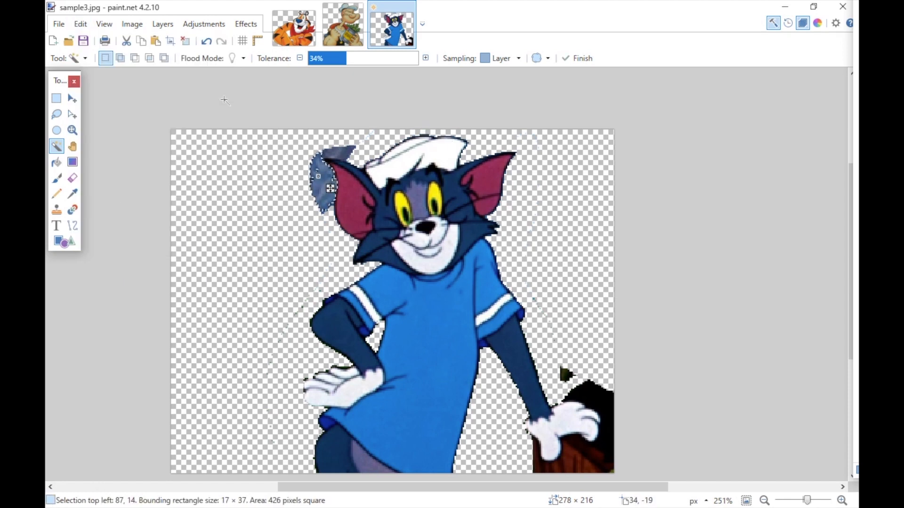
drag(347, 59, 353, 64)
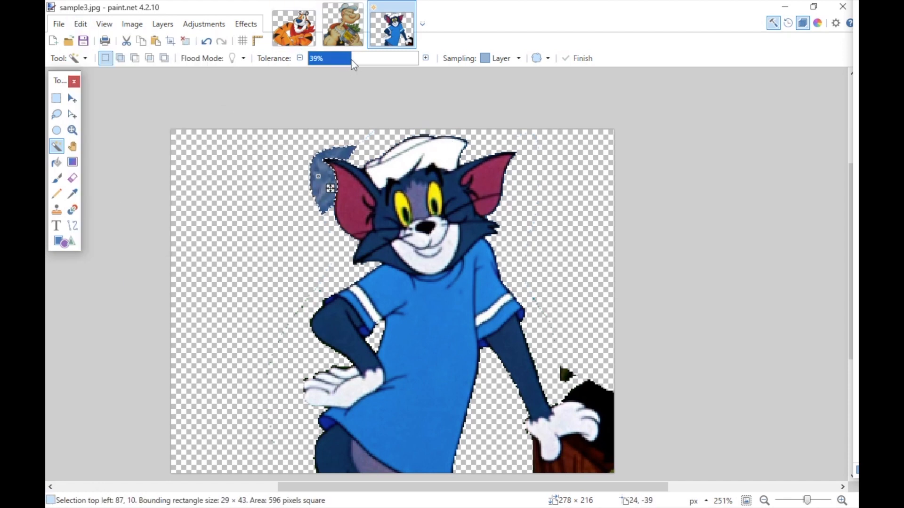
click(80, 24)
click(154, 212)
Erase the black area around the cat's resting hand and the large brown wood piece beneath it using the Magic Wand
scroll(518, 259, down, 3)
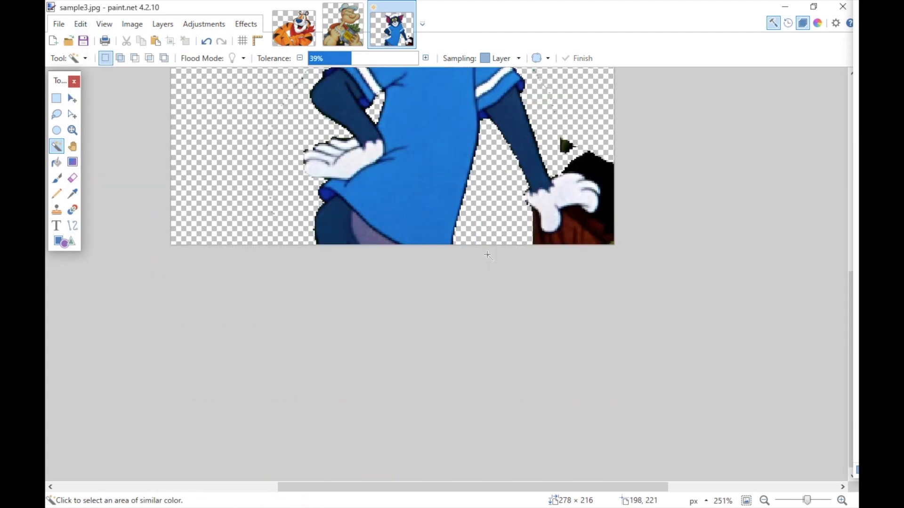
click(591, 241)
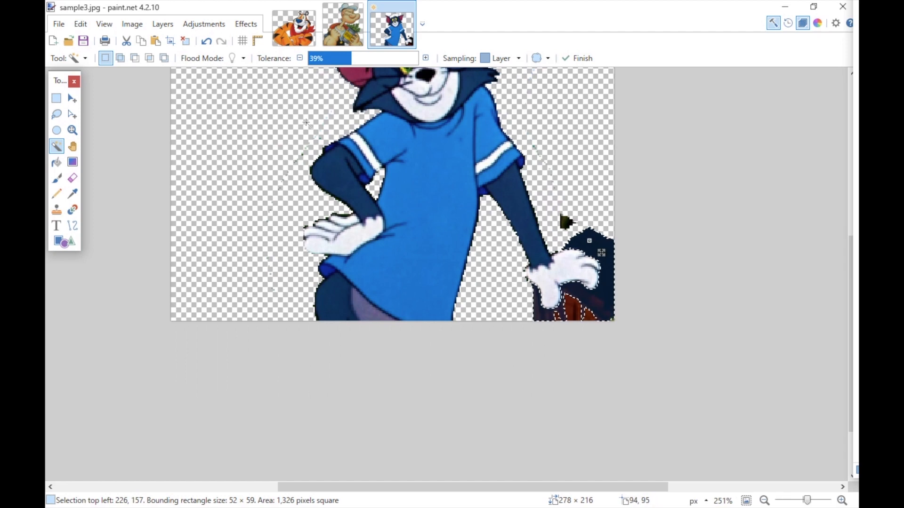
click(79, 25)
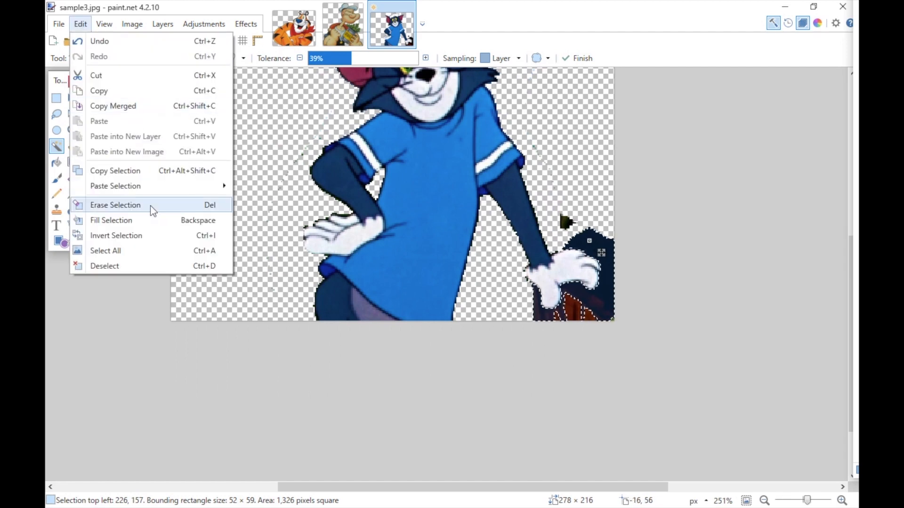
click(151, 205)
click(578, 305)
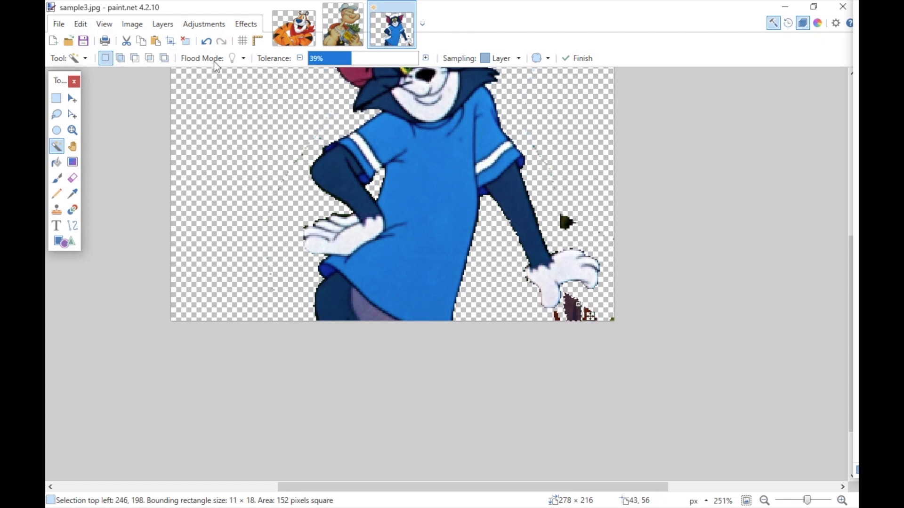
click(81, 23)
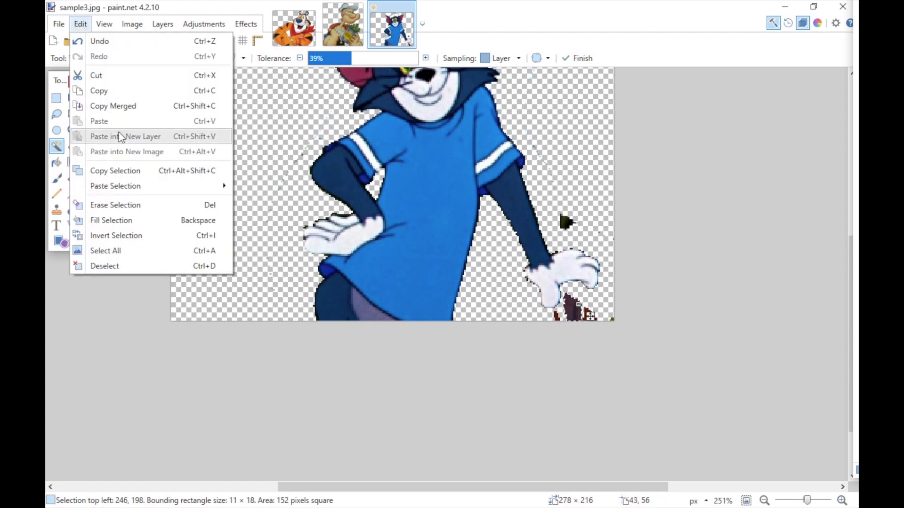
click(141, 204)
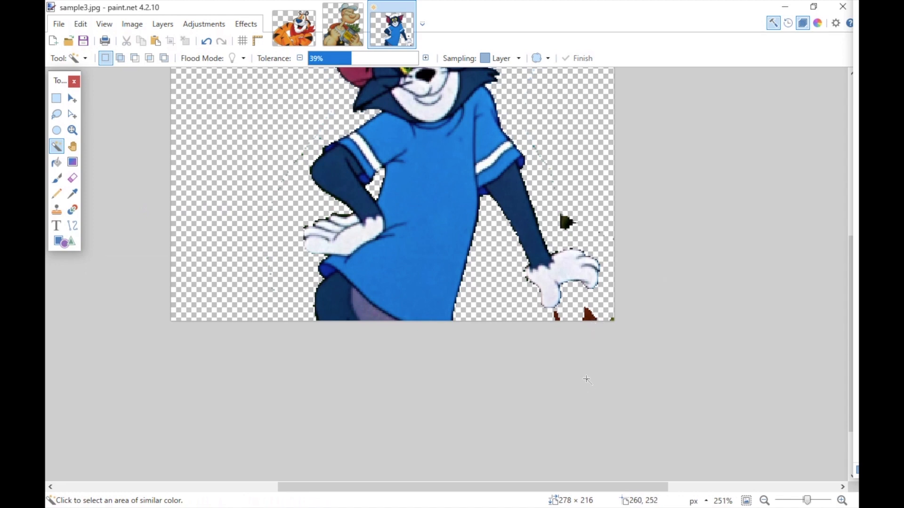
Lasso and erase the dark green fragment beside the cat's straight arm and the brown remnants below its hand
scroll(586, 361, up, 3)
scroll(539, 328, down, 2)
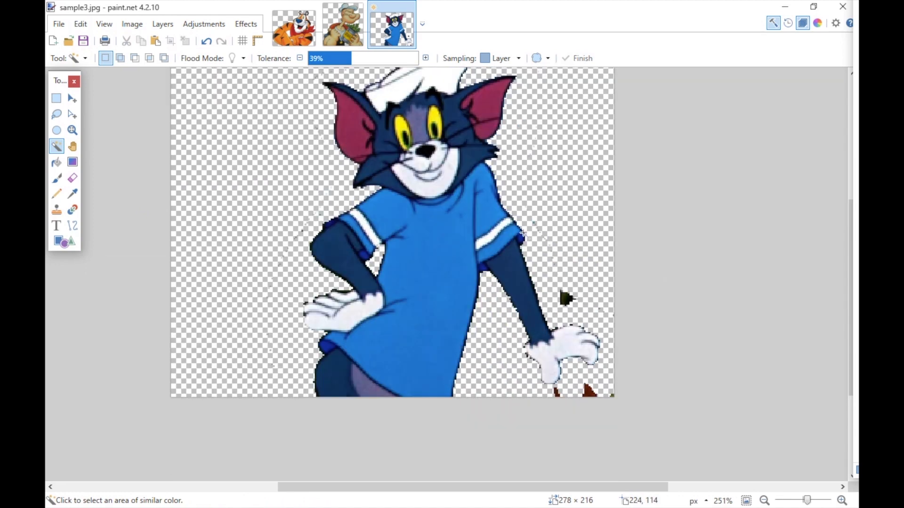
click(56, 114)
mouse_move(524, 201)
mouse_down()
mouse_move(565, 315)
mouse_move(599, 322)
mouse_move(624, 323)
mouse_move(655, 266)
mouse_move(634, 216)
mouse_up()
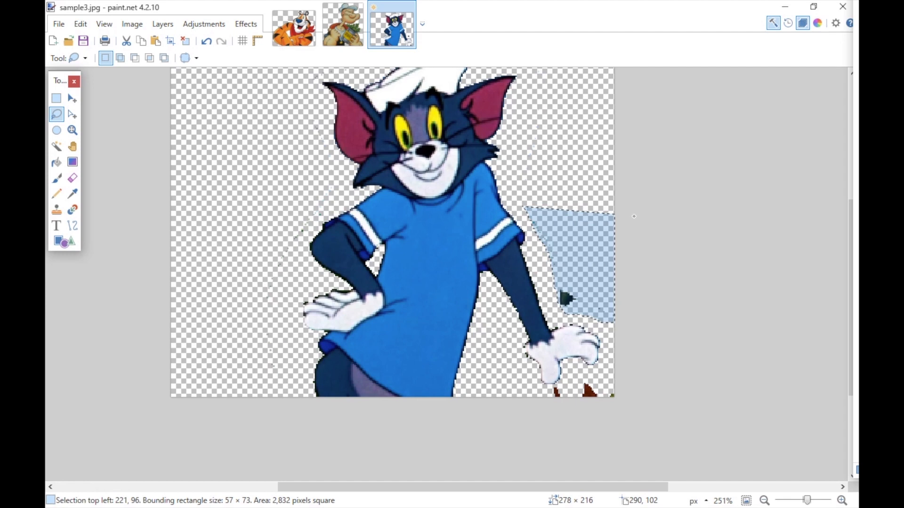
click(80, 24)
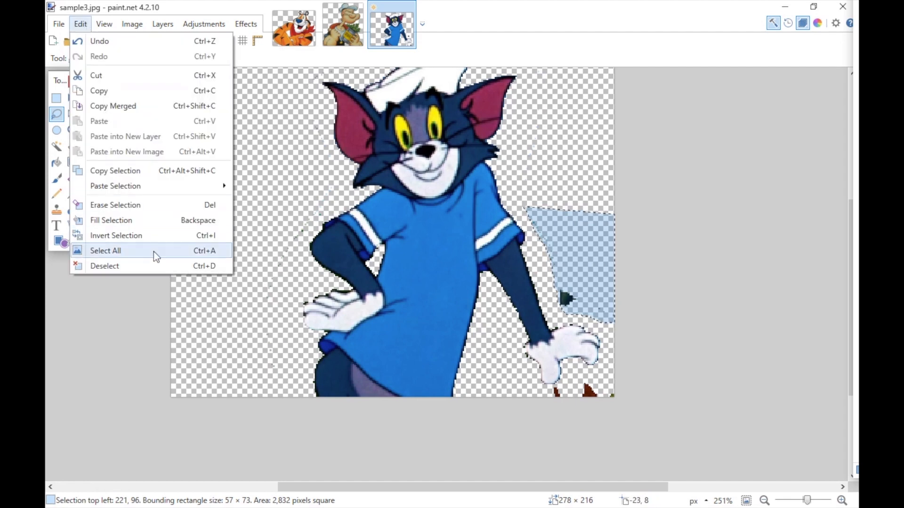
click(140, 207)
mouse_move(543, 403)
mouse_down()
mouse_move(555, 383)
mouse_move(607, 366)
mouse_move(678, 444)
mouse_move(663, 444)
mouse_up()
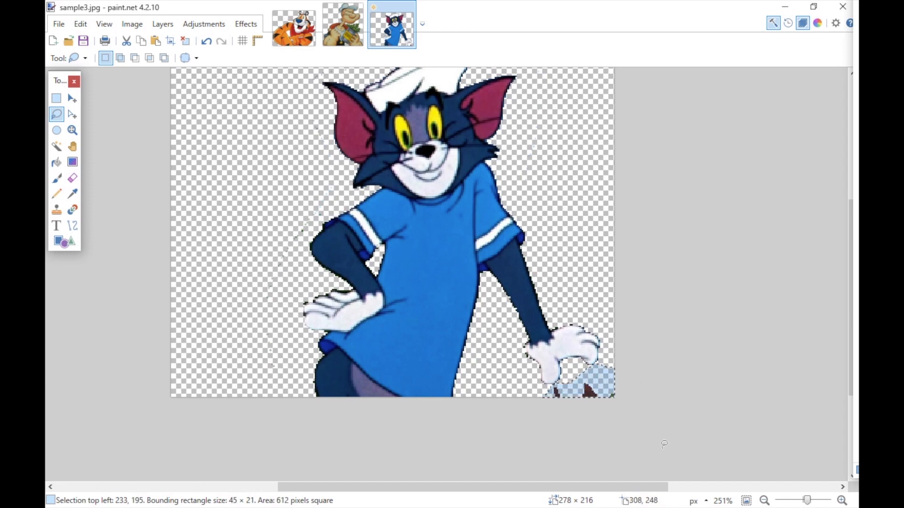
key(Delete)
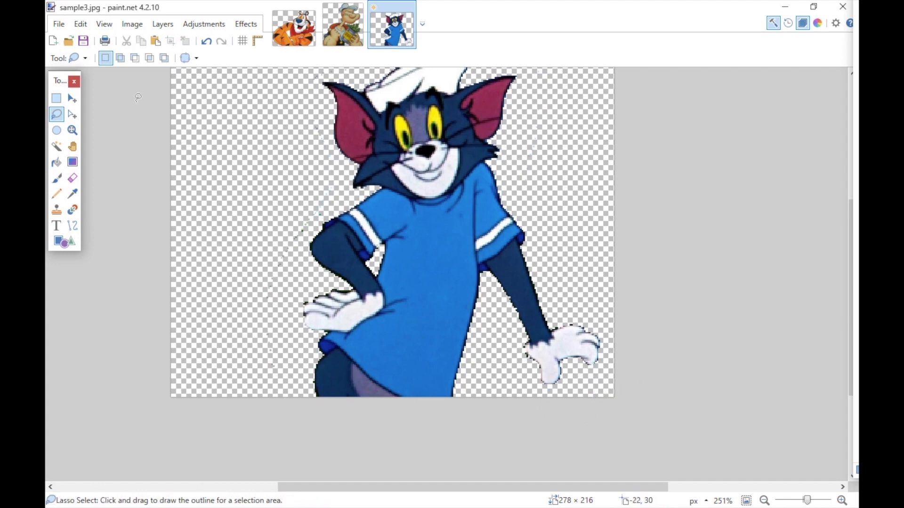
Lasso and erase the stray leftover pixels outside the cat's bent arm, beside the hat and around the ear
scroll(346, 247, up, 1)
mouse_move(310, 242)
mouse_down()
mouse_move(333, 252)
mouse_move(337, 289)
mouse_move(308, 309)
mouse_move(276, 372)
mouse_move(287, 457)
mouse_move(267, 461)
mouse_move(233, 431)
mouse_move(198, 252)
mouse_up()
key(Delete)
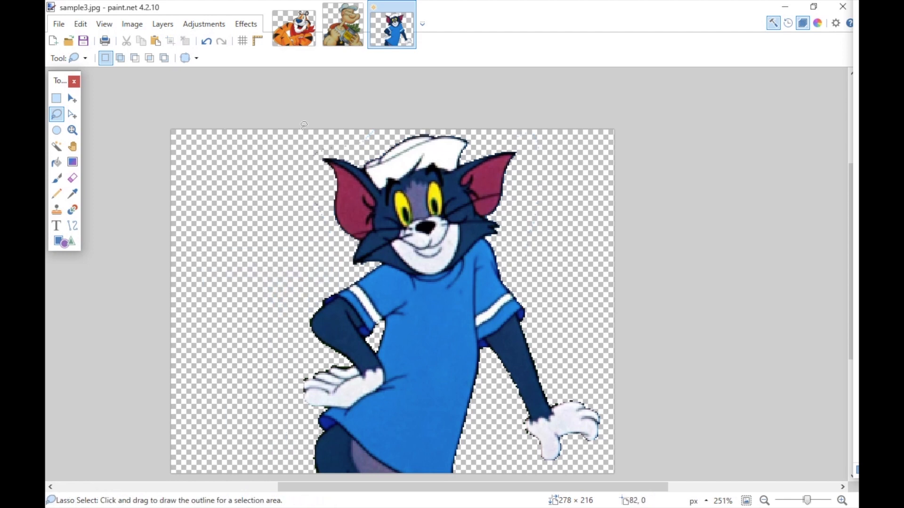
mouse_move(389, 130)
mouse_down()
mouse_move(354, 156)
mouse_move(295, 162)
mouse_move(275, 114)
mouse_up()
key(Delete)
mouse_move(292, 176)
mouse_down()
mouse_move(325, 203)
mouse_move(335, 253)
mouse_move(269, 254)
mouse_up()
key(Delete)
scroll(408, 237, down, 3)
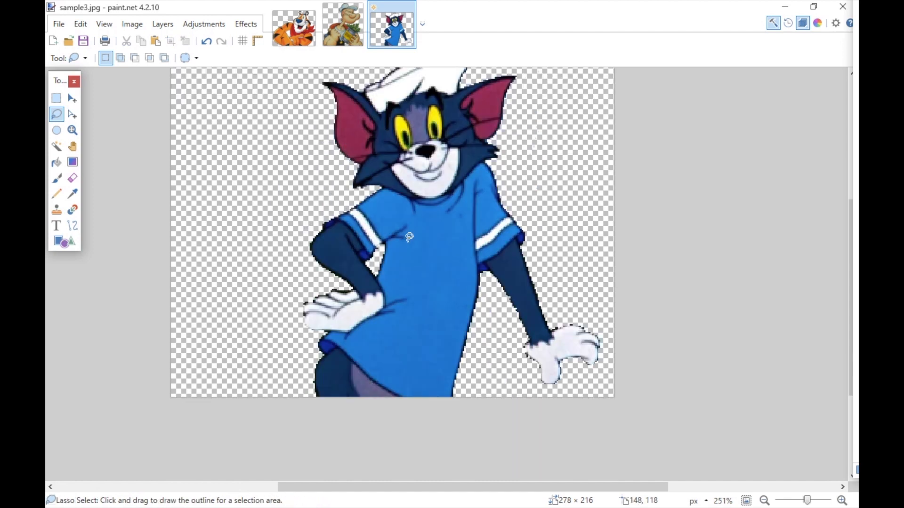
scroll(409, 237, up, 3)
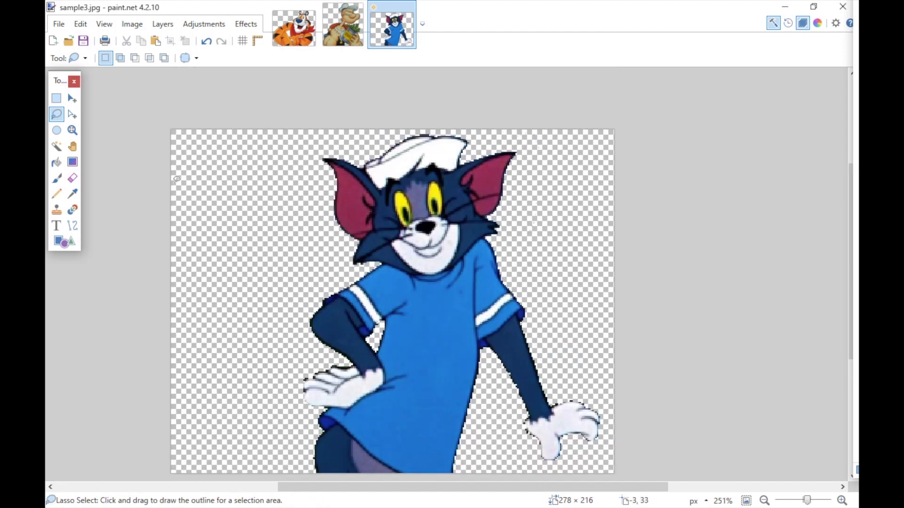
Select the transparent background around the cat with the Magic Wand, raise the tolerance to 45% to include stray pixels, and erase the selection
click(56, 146)
drag(359, 58, 220, 101)
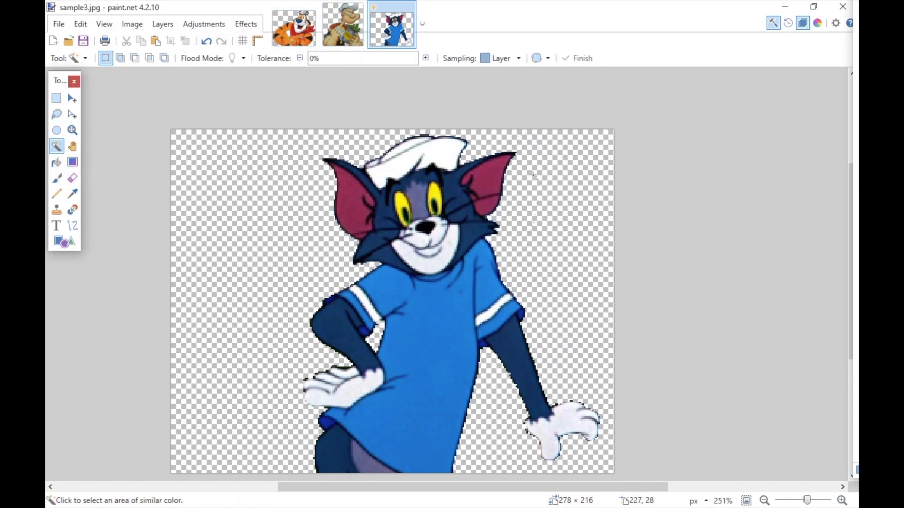
click(548, 188)
scroll(654, 248, down, 3)
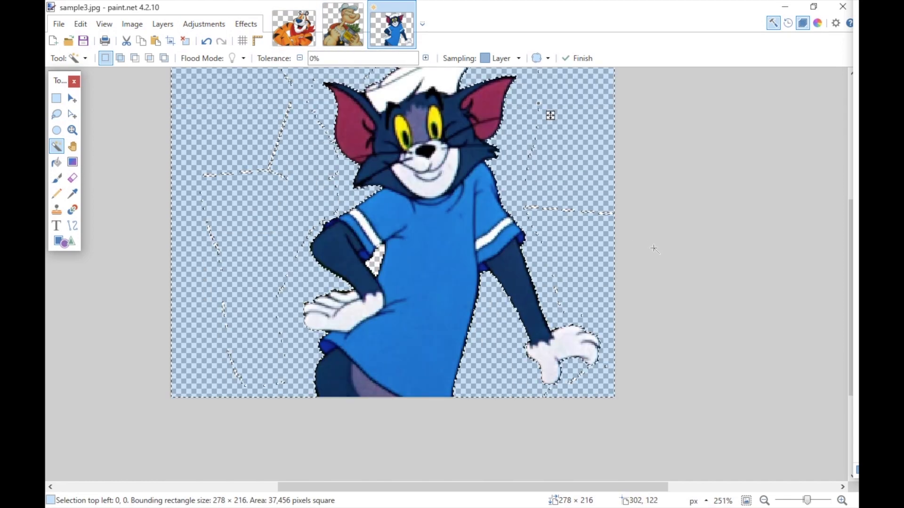
scroll(653, 248, up, 3)
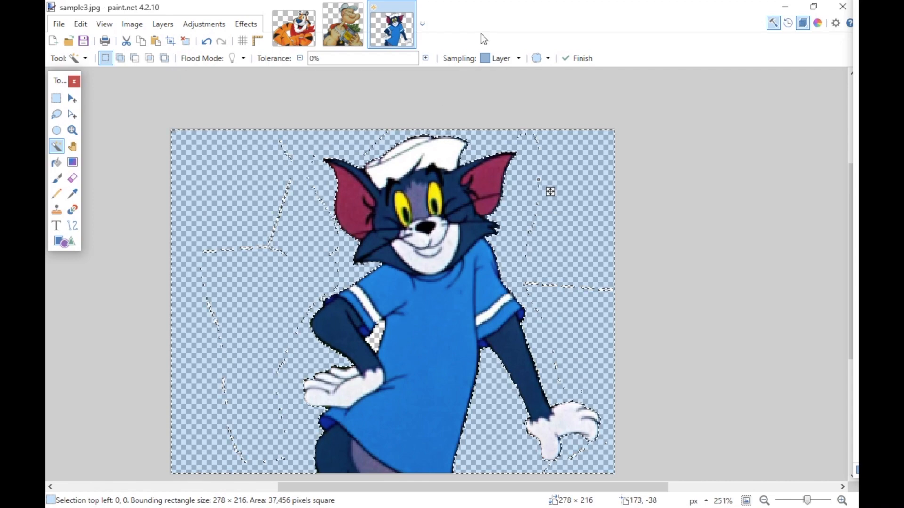
click(314, 66)
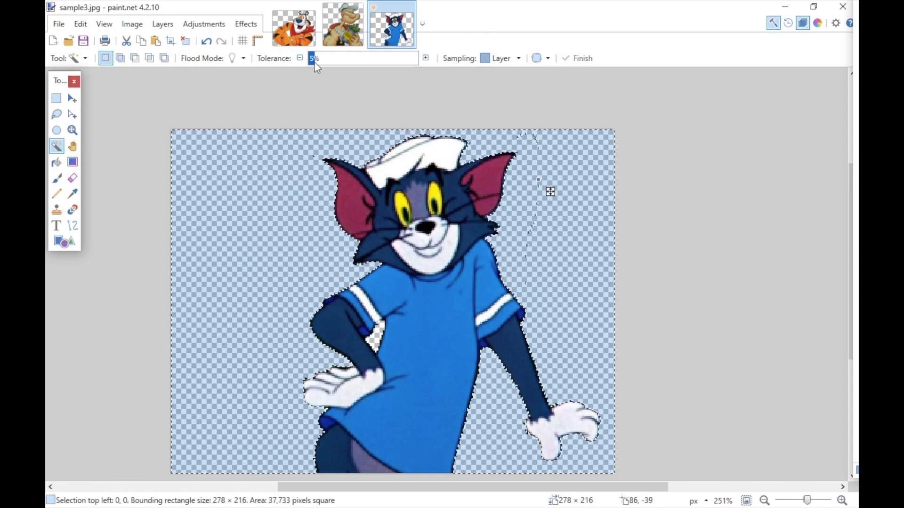
drag(317, 67, 357, 72)
scroll(358, 97, down, 3)
scroll(359, 98, up, 2)
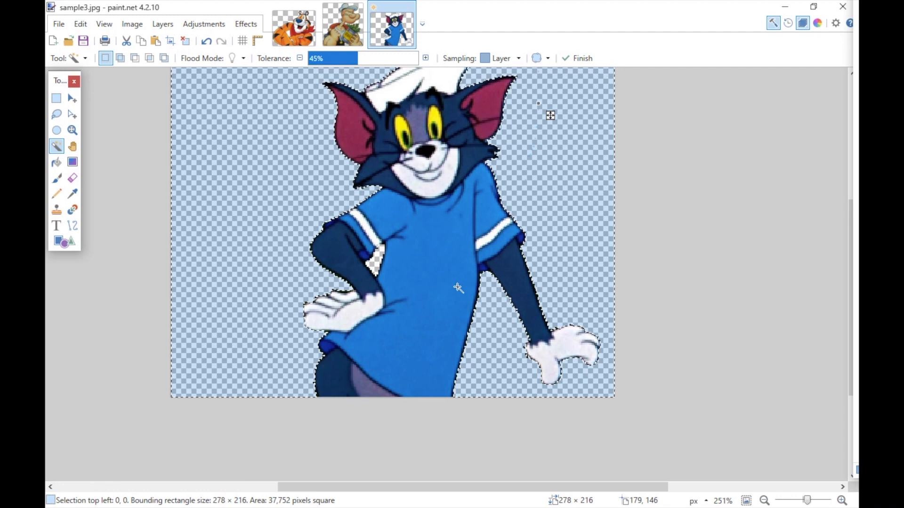
scroll(458, 288, up, 2)
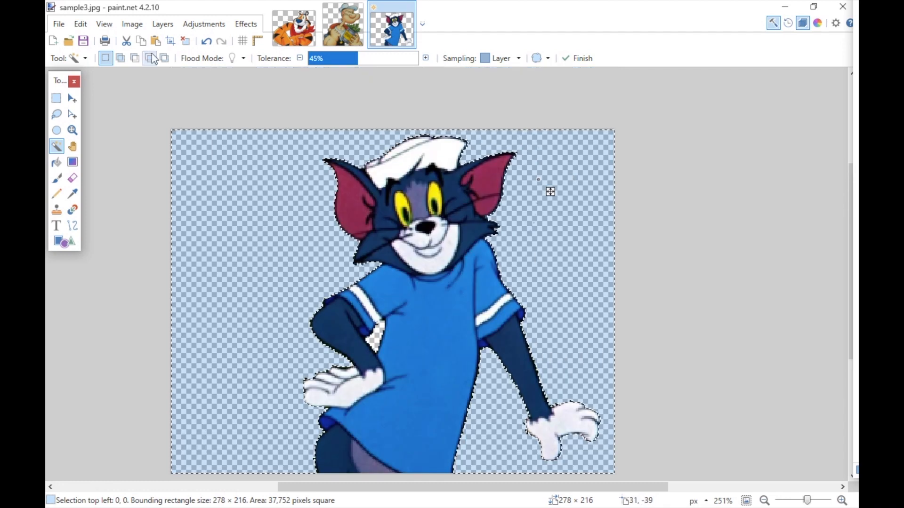
click(81, 24)
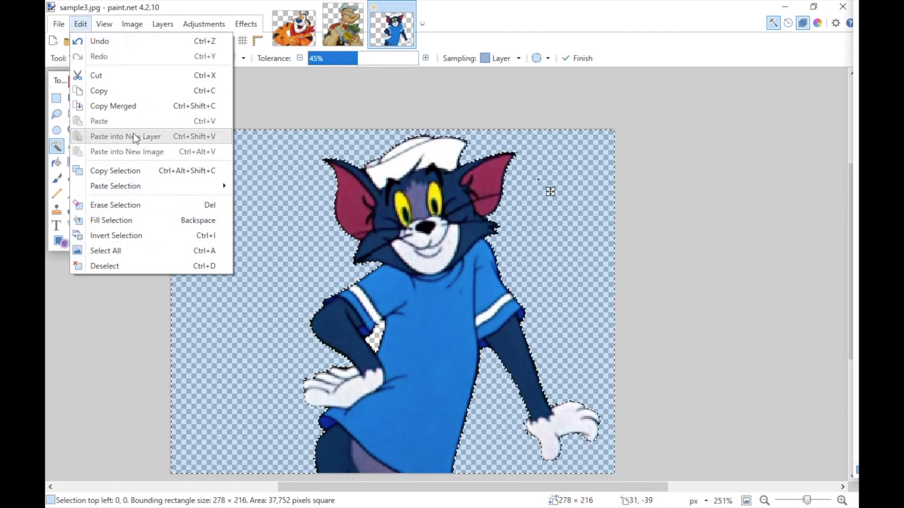
click(131, 205)
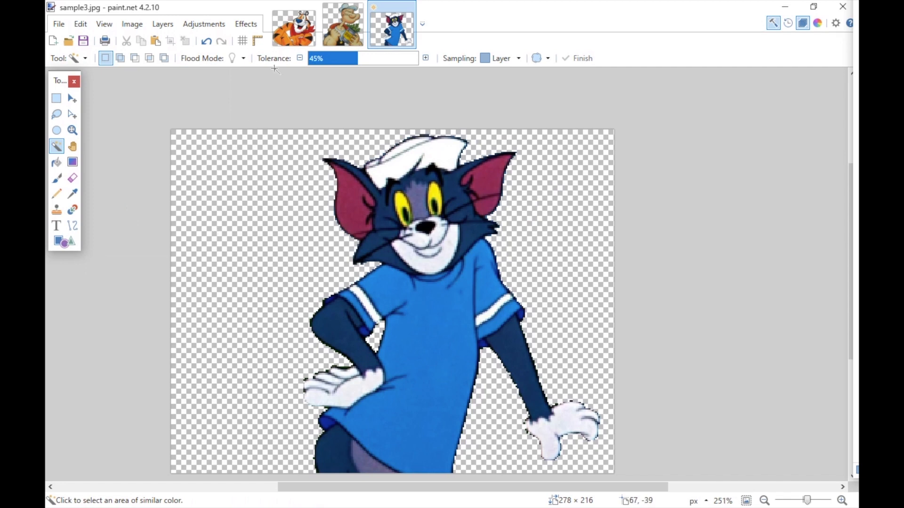
Set the Magic Wand tolerance to 0% and select the transparent background surrounding the cat
drag(315, 58, 282, 62)
click(263, 184)
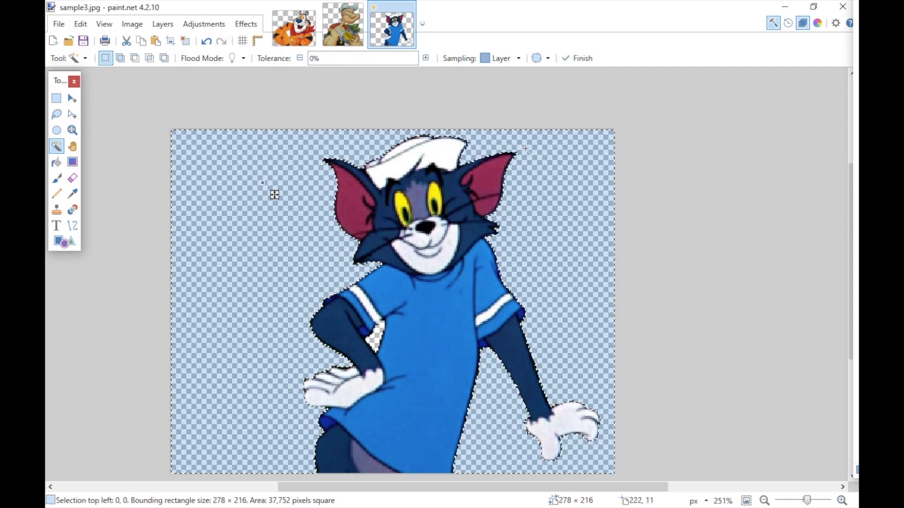
scroll(310, 345, down, 3)
scroll(648, 206, up, 3)
scroll(226, 305, down, 3)
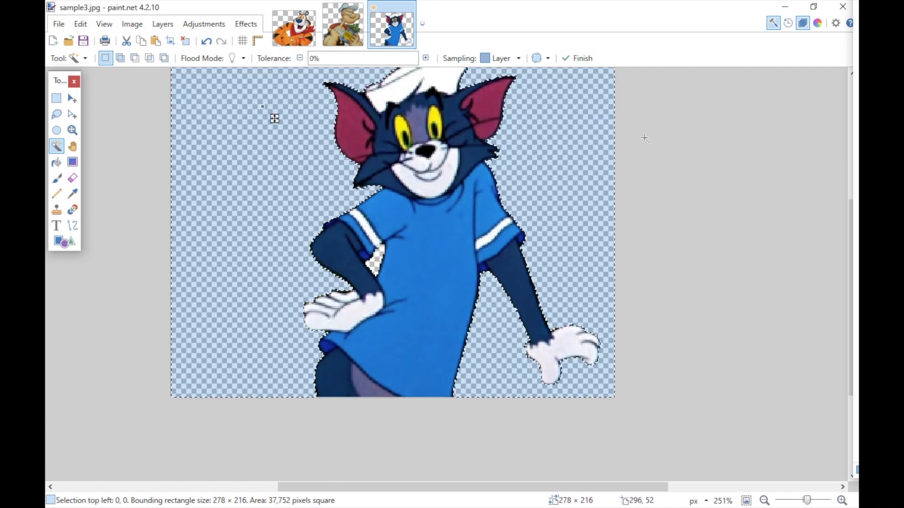
scroll(645, 139, up, 3)
Invert the selection to the cat itself and crop the image to that selection
click(132, 24)
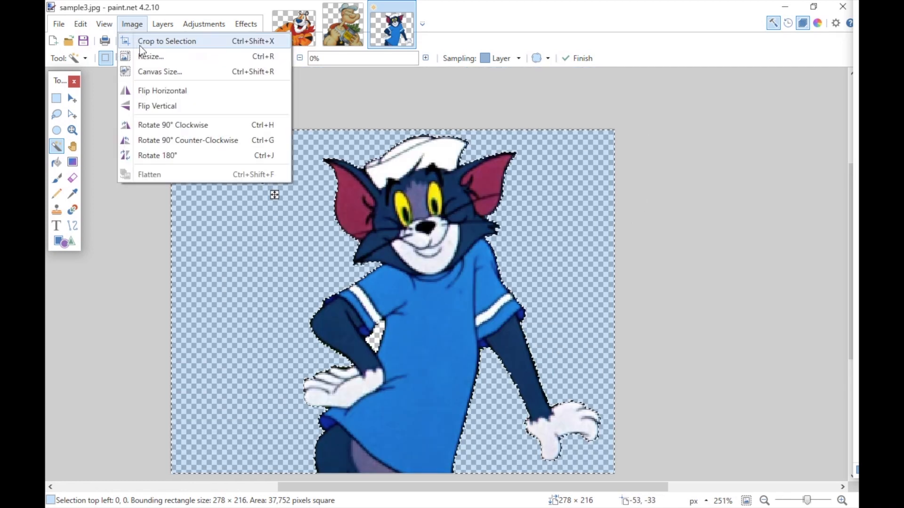
mouse_move(81, 24)
click(130, 236)
scroll(206, 157, down, 2)
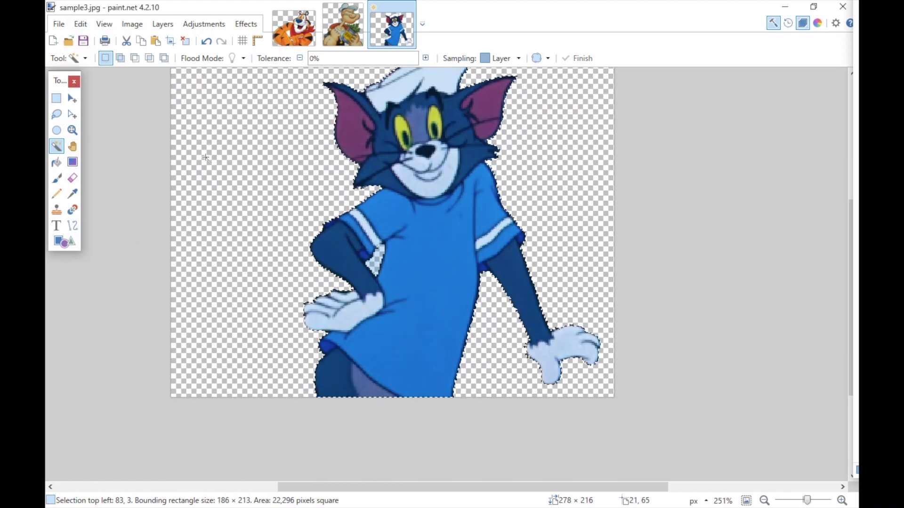
scroll(171, 69, up, 2)
click(132, 23)
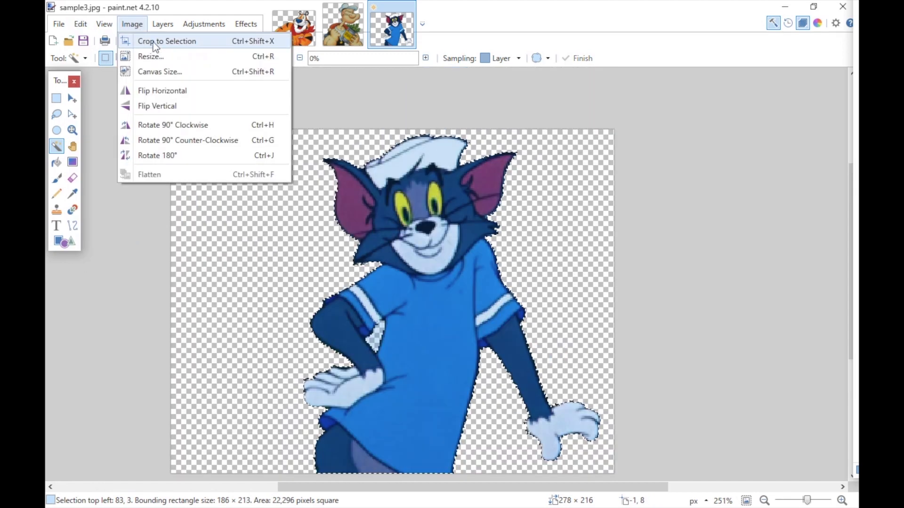
click(153, 38)
scroll(506, 111, down, 2)
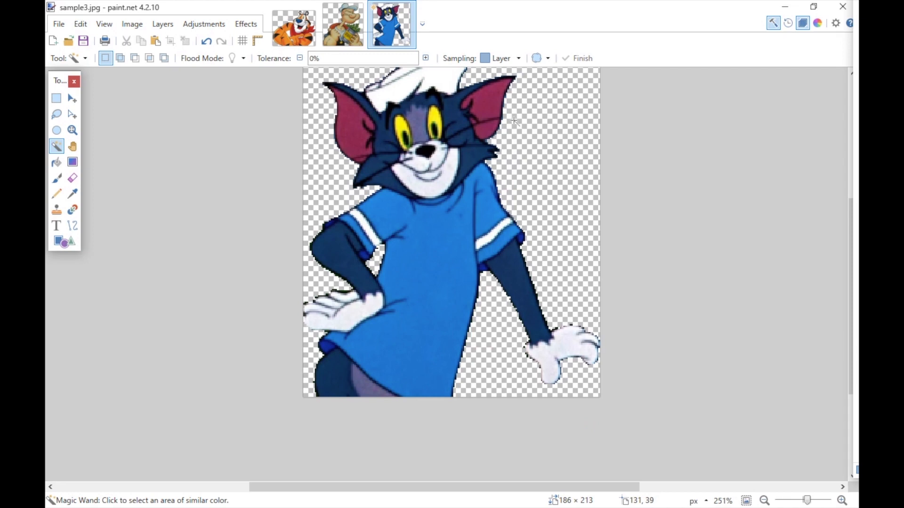
scroll(514, 122, up, 2)
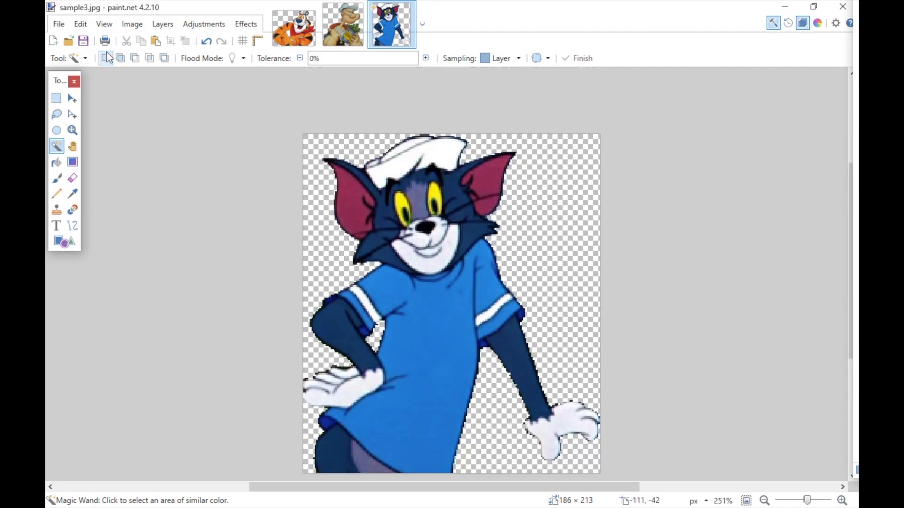
Save a copy of the cropped cat image in the Downloads folder as a PNG named cartoon3, with auto-detected bit depth
click(59, 23)
click(115, 136)
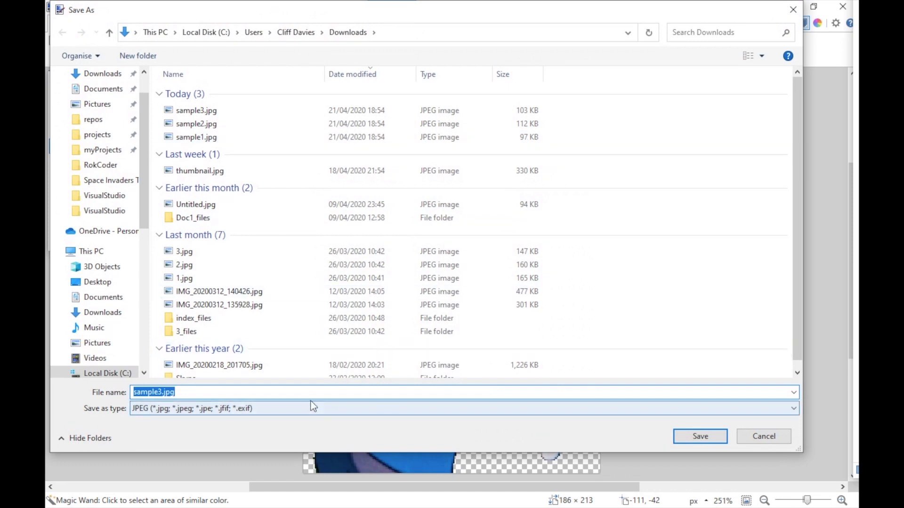
click(208, 408)
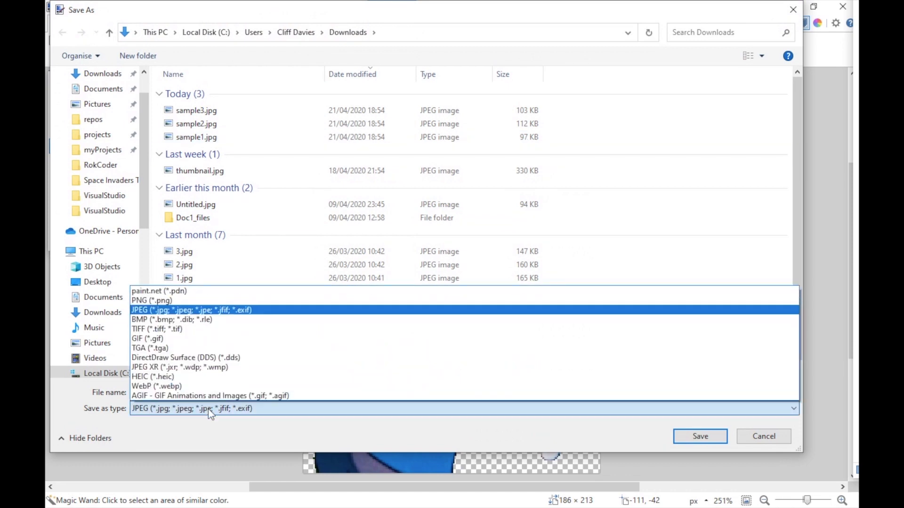
click(175, 302)
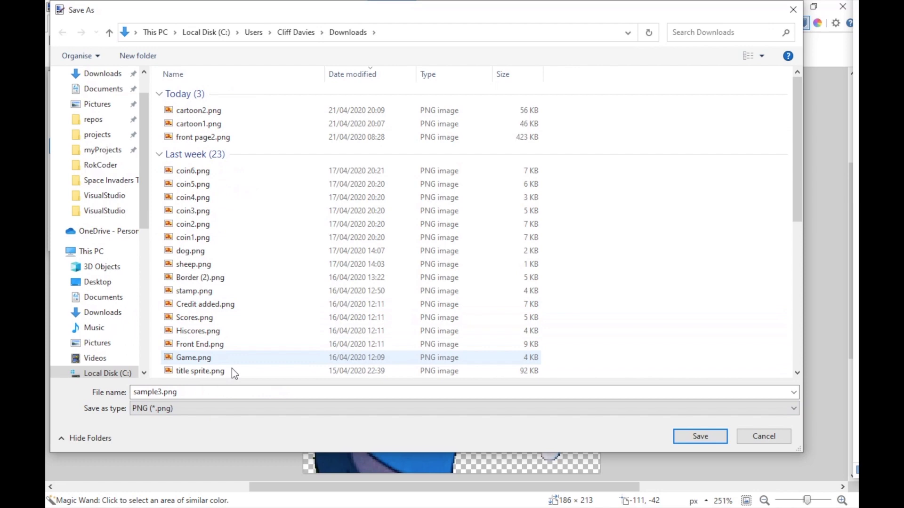
click(445, 392)
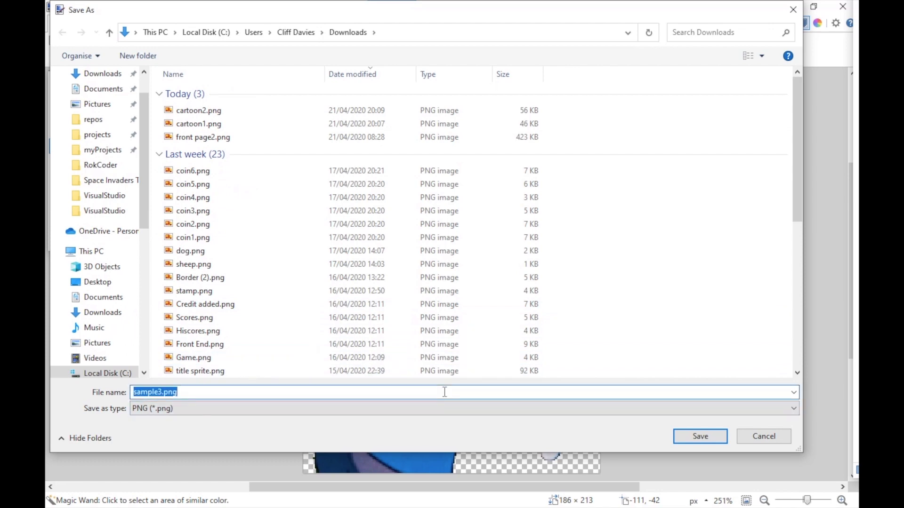
text(cartoon3)
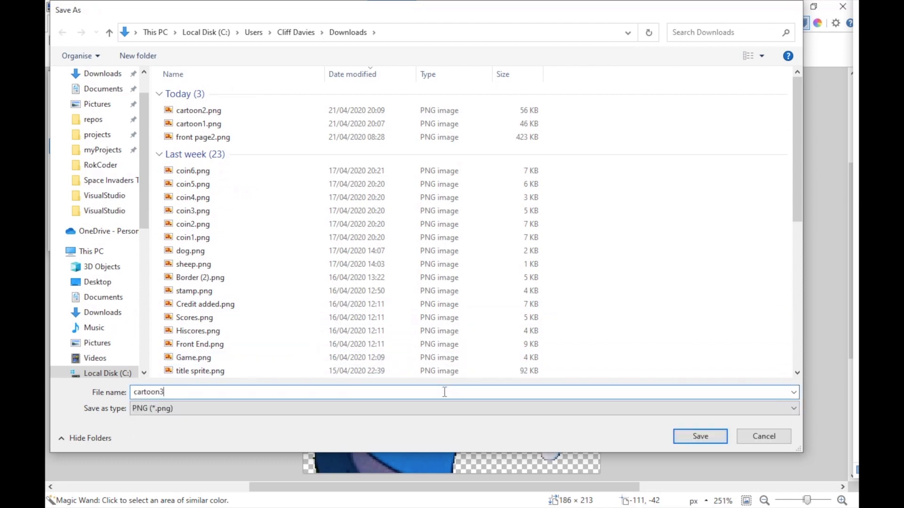
key(Return)
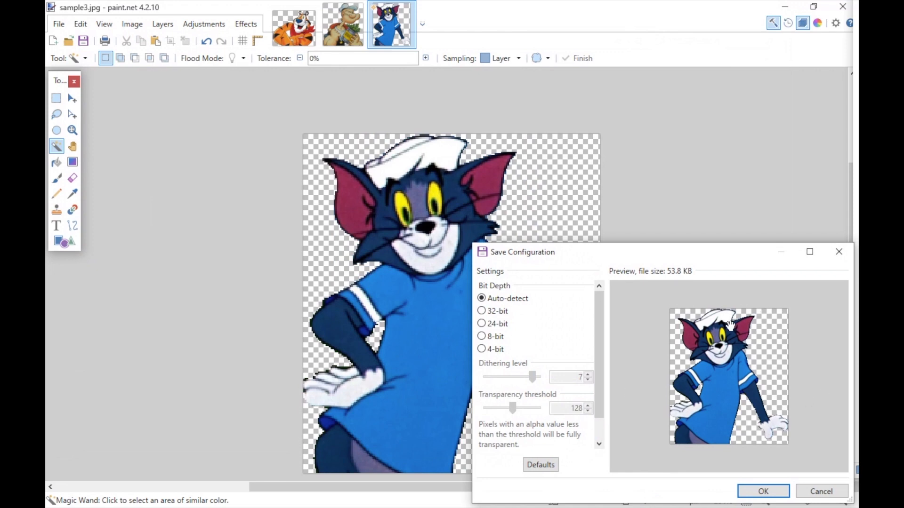
click(763, 491)
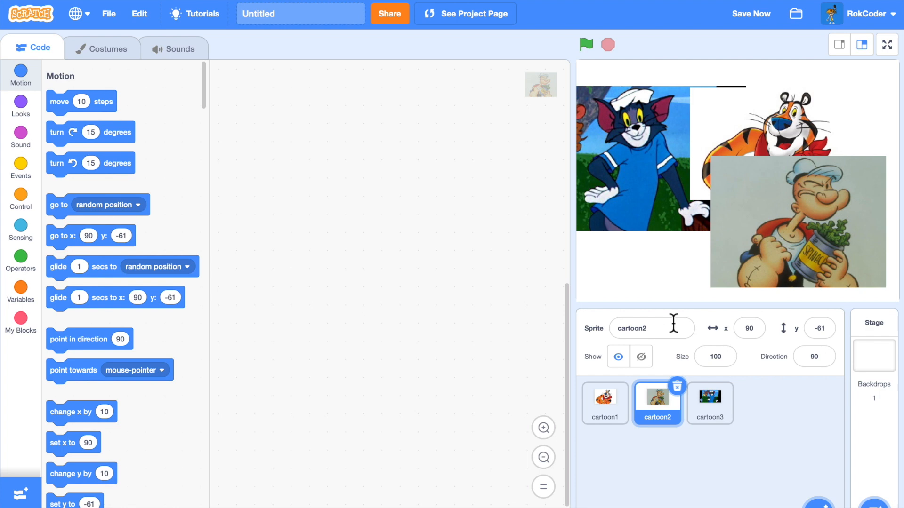
Switch to Scratch and delete the three old sprites cartoon1, cartoon2 and cartoon3 that still have backgrounds
click(624, 401)
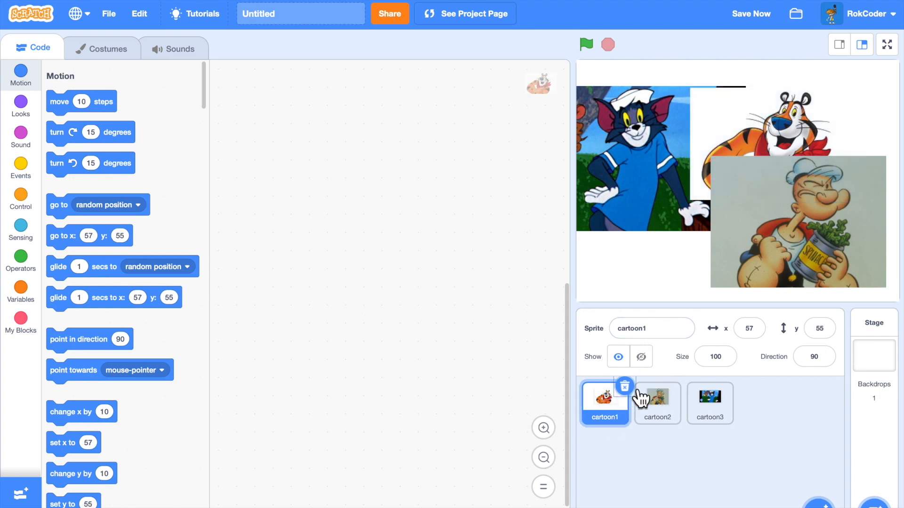
click(627, 388)
click(627, 388)
click(627, 387)
Upload cartoon1.png, cartoon2.png and cartoon3.png together from the paint.net background folder as new sprites
mouse_move(818, 504)
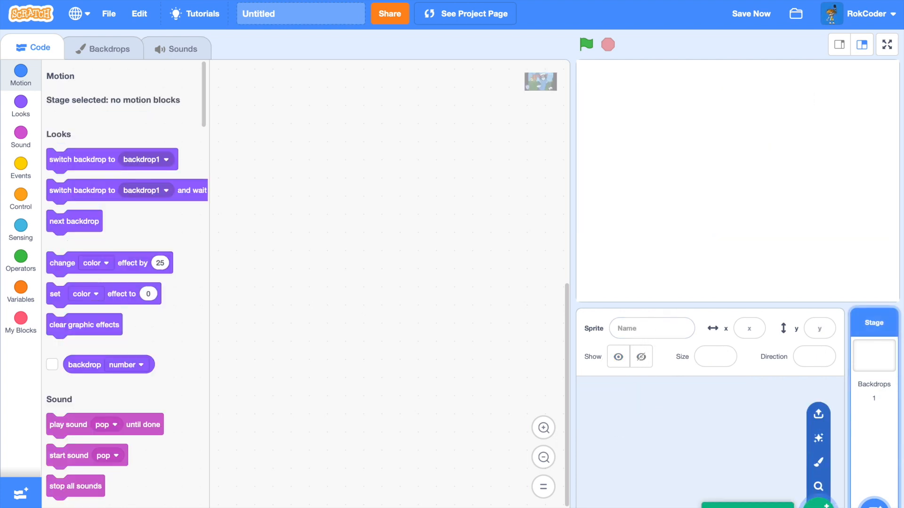
click(823, 419)
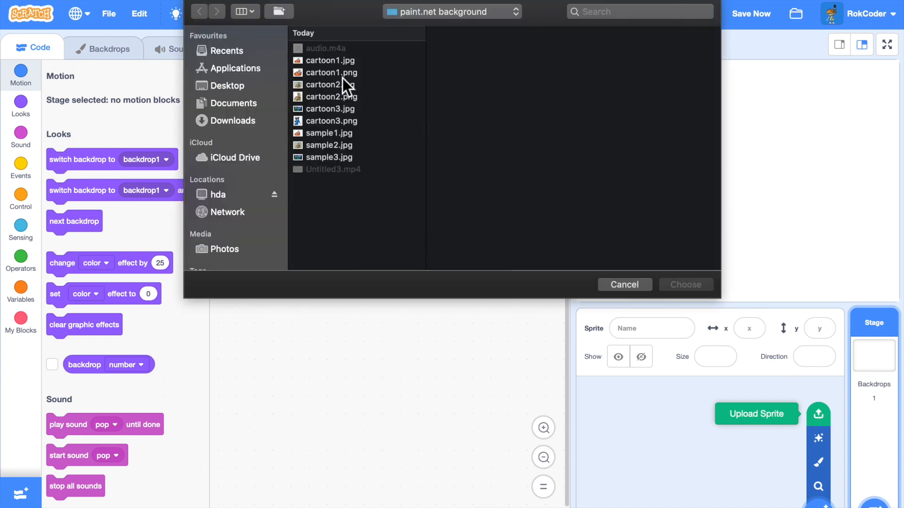
click(340, 75)
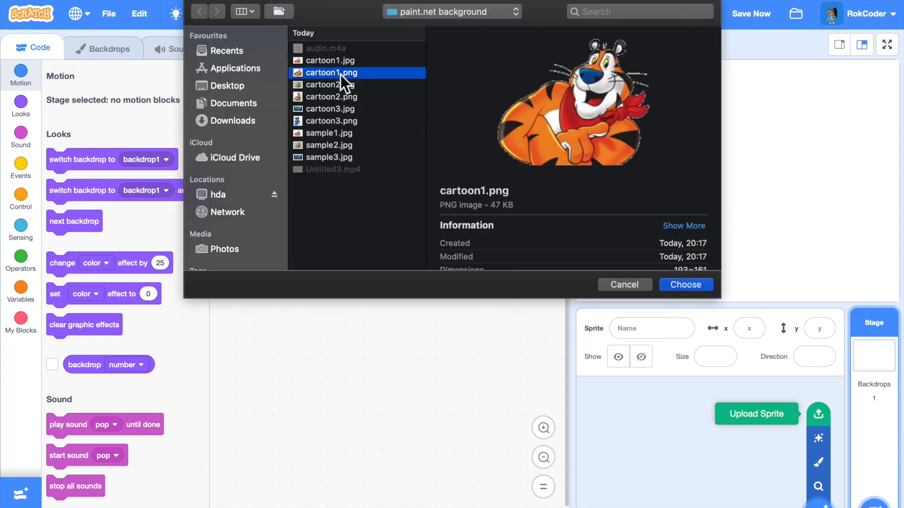
super+click(347, 99)
super+click(349, 122)
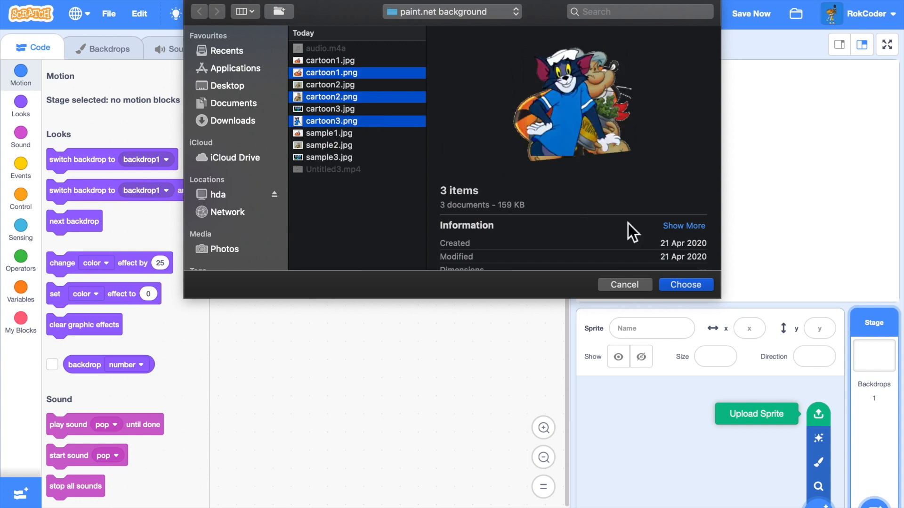
click(693, 288)
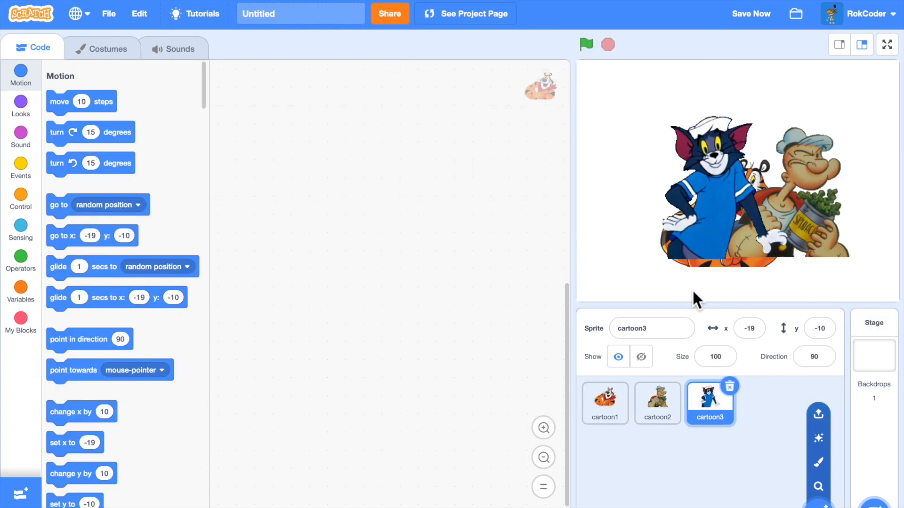
Spread the sprites over the stage: cat at about x -114, y 58, sailor at about x -50, y -82, tiger in the stage's lower right
drag(719, 218, 678, 181)
drag(714, 244, 683, 247)
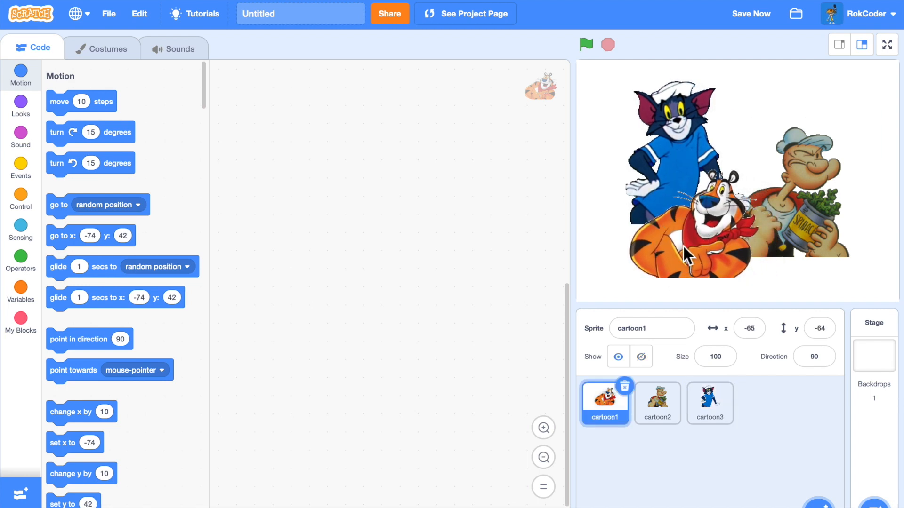
drag(793, 221, 782, 170)
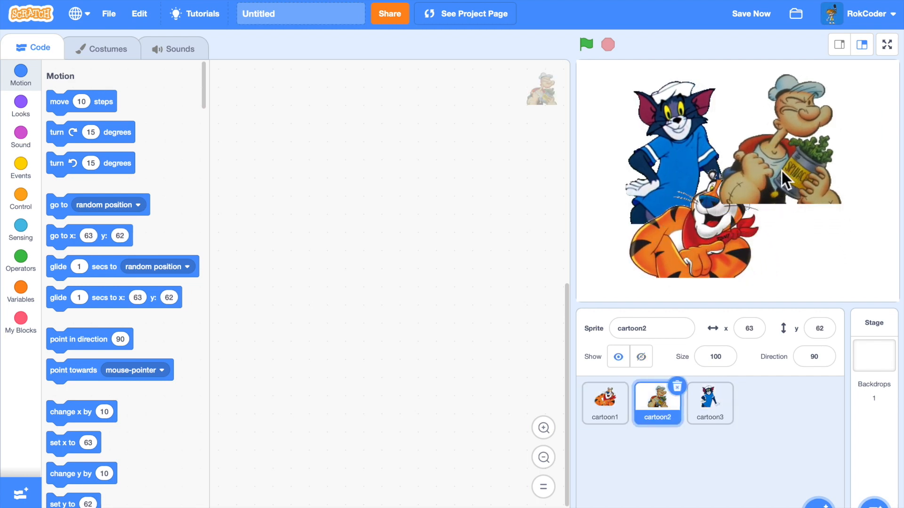
drag(697, 230, 824, 226)
drag(797, 193, 705, 273)
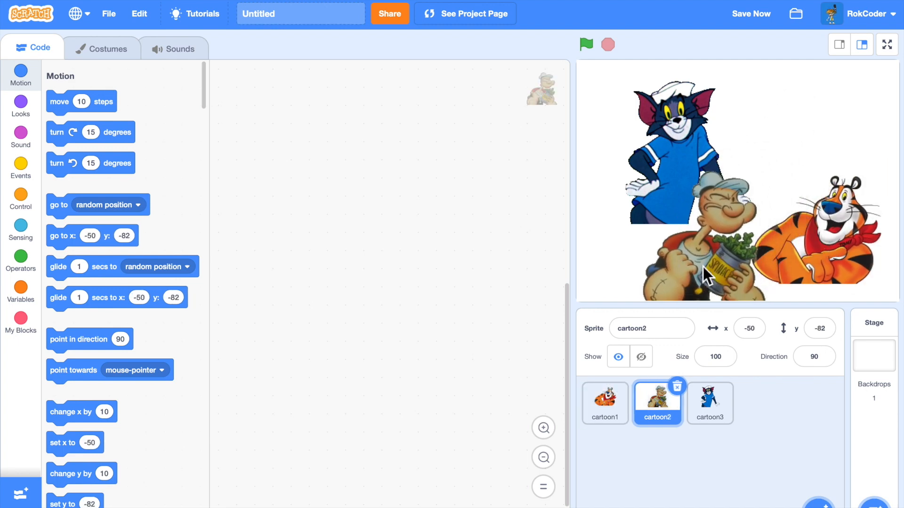
drag(675, 194, 648, 182)
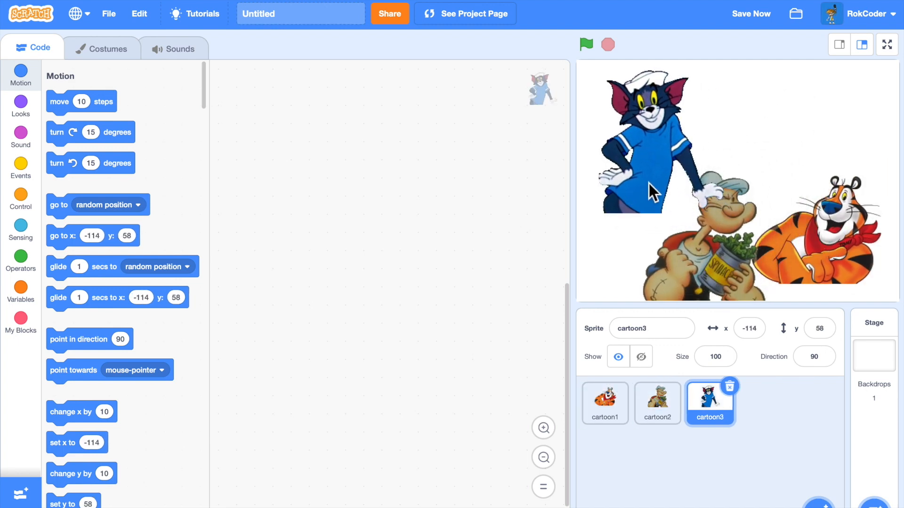